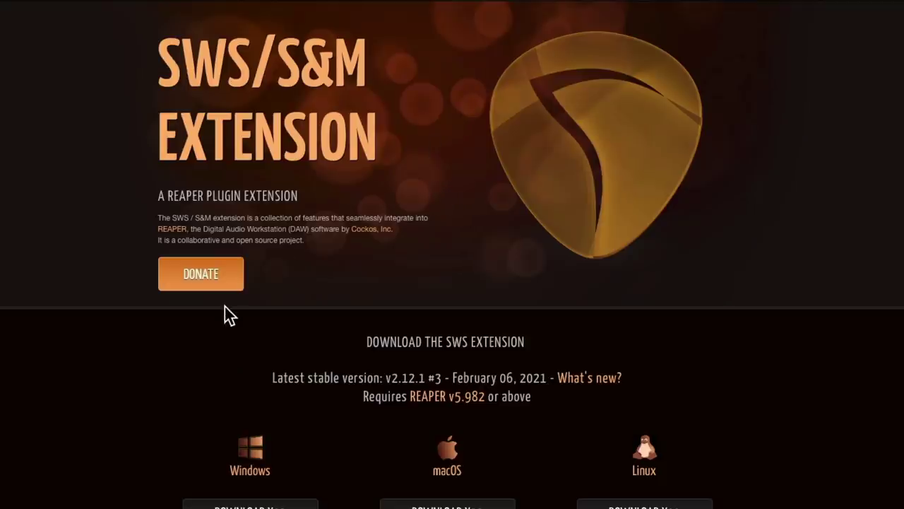
Step: Scroll to the v2.12.1 'Download the SWS Extension' section of the SWS/S&M homepage
{"action": "scroll", "coordinate": [550, 308], "scroll_direction": "down", "scroll_amount": 3}
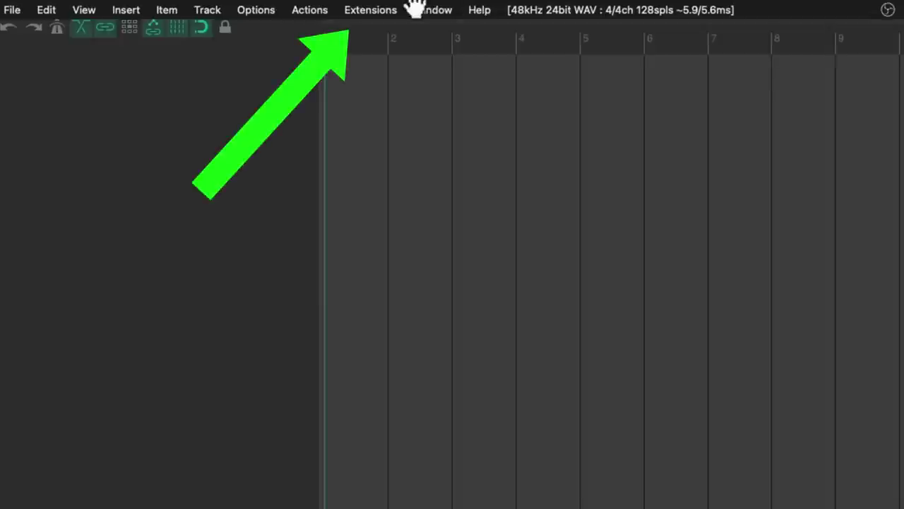
Step: Open Auto Color/Icon/Layout from REAPER's Extensions menu
{"action": "left_click", "coordinate": [392, 10]}
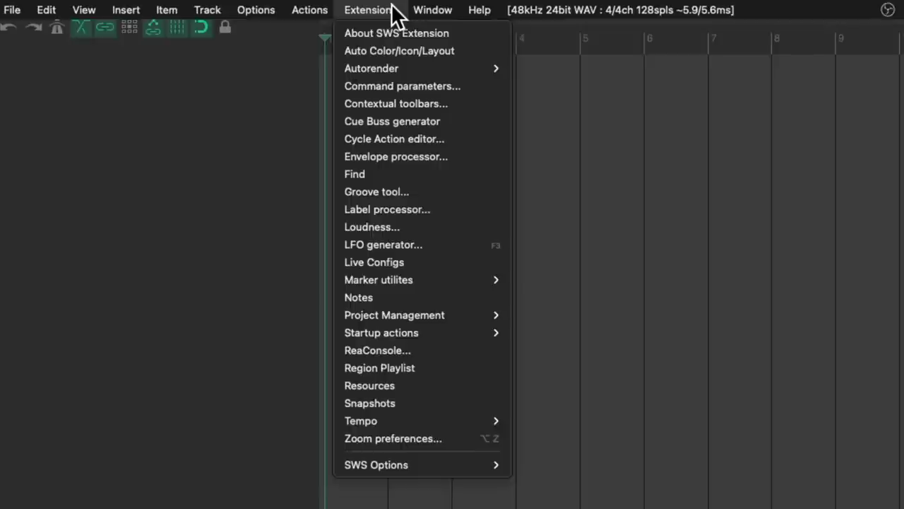
{"action": "left_click", "coordinate": [339, 51]}
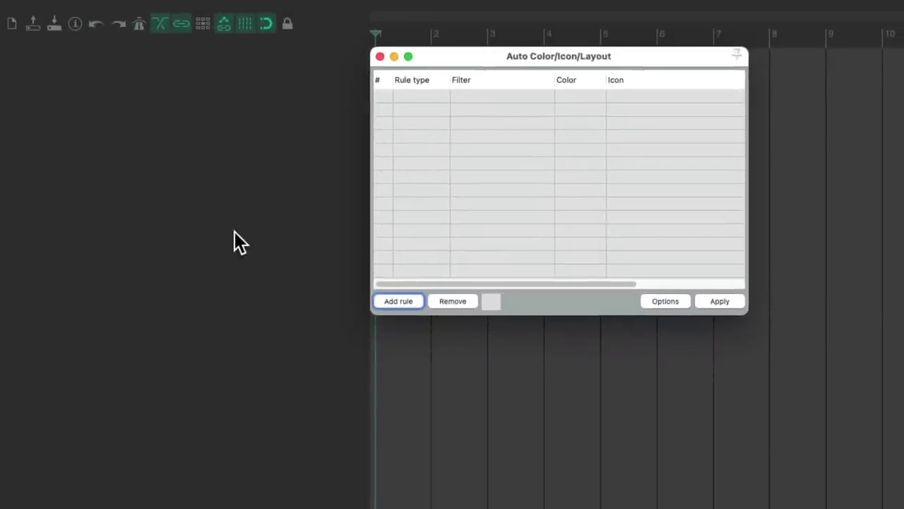
Step: Add seven empty tracks to the project
{"action": "double_click", "coordinate": [247, 171]}
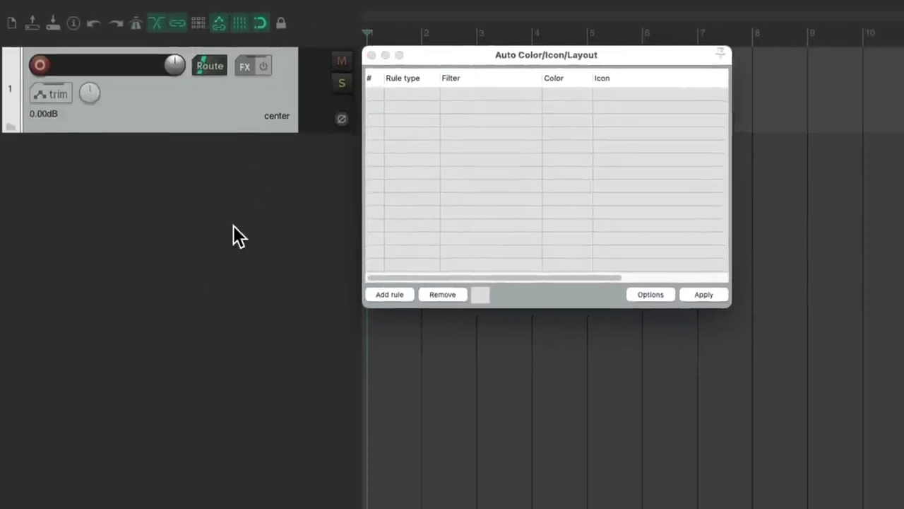
{"action": "double_click", "coordinate": [219, 286]}
{"action": "double_click", "coordinate": [220, 332]}
{"action": "double_click", "coordinate": [222, 385]}
{"action": "double_click", "coordinate": [191, 421]}
{"action": "double_click", "coordinate": [191, 416]}
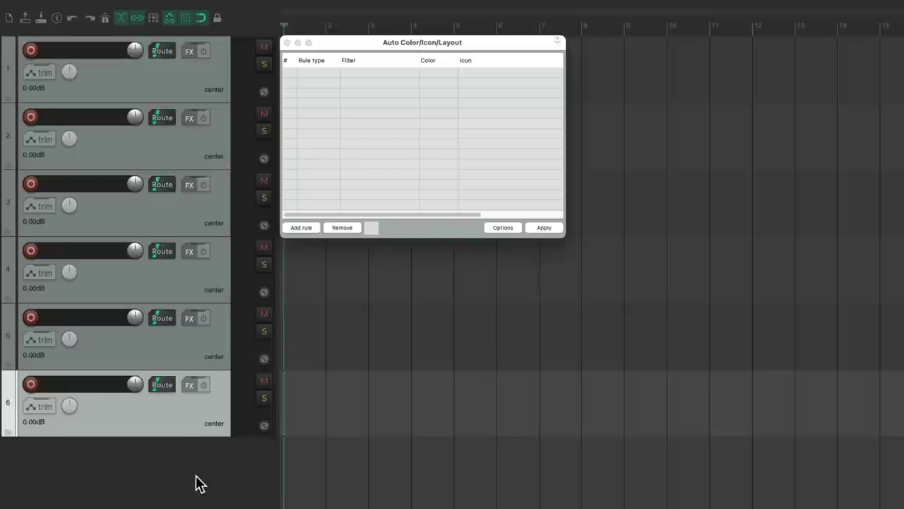
{"action": "double_click", "coordinate": [206, 499]}
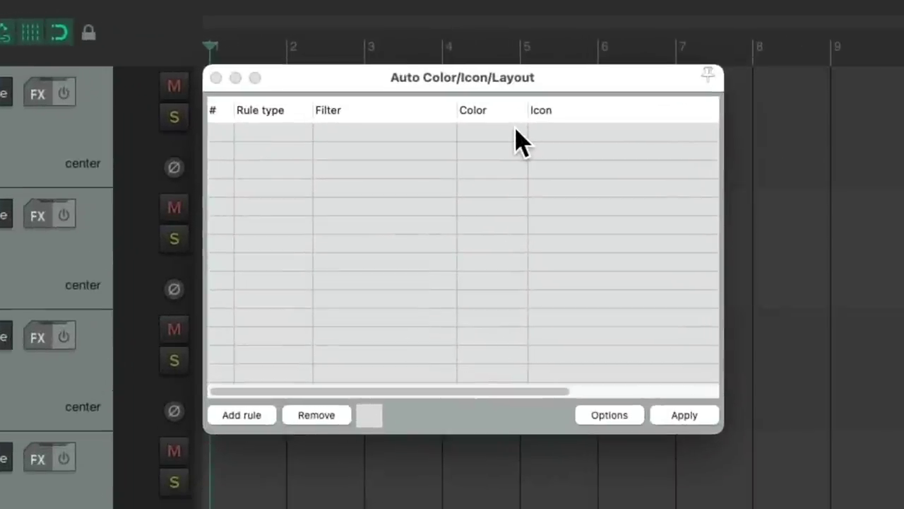
Step: Enable auto track coloring, marker coloring, region coloring and auto track icons
{"action": "left_click", "coordinate": [634, 417]}
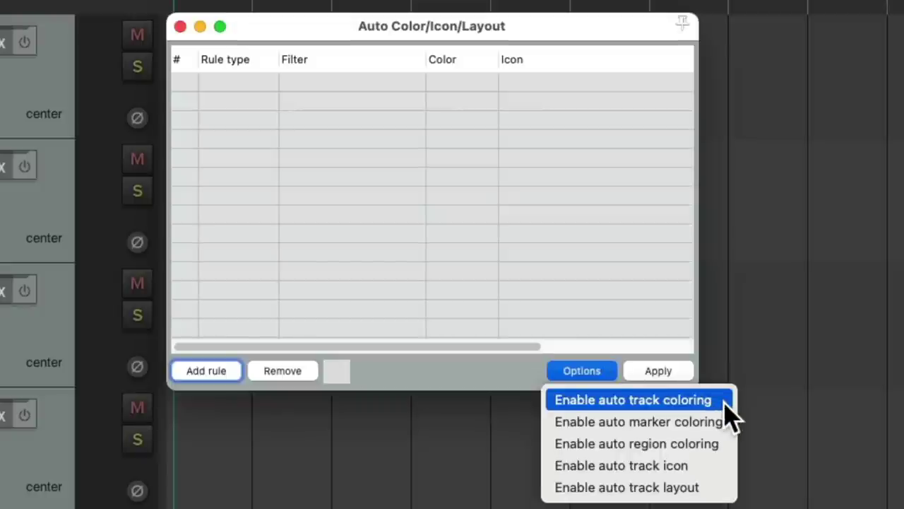
{"action": "left_click", "coordinate": [725, 404]}
{"action": "left_click", "coordinate": [612, 374]}
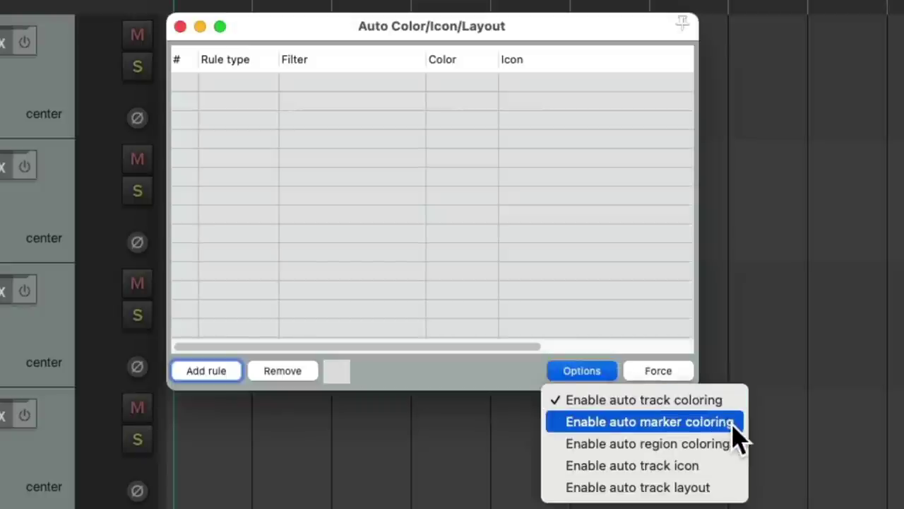
{"action": "left_click", "coordinate": [732, 424]}
{"action": "left_click", "coordinate": [609, 373]}
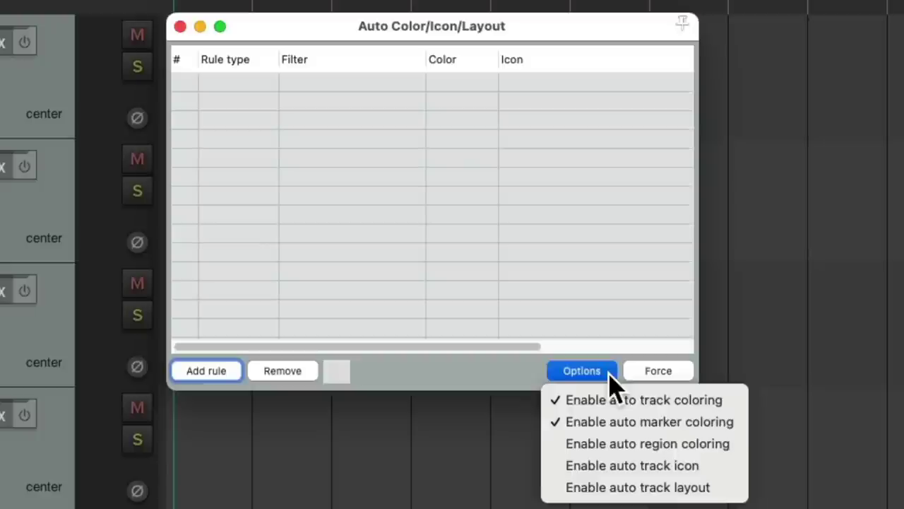
{"action": "left_click", "coordinate": [736, 445]}
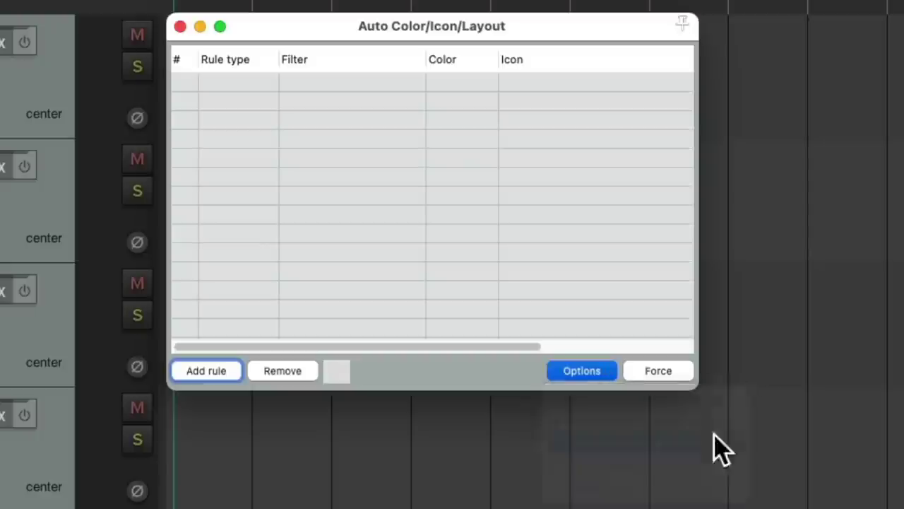
{"action": "left_click", "coordinate": [616, 382]}
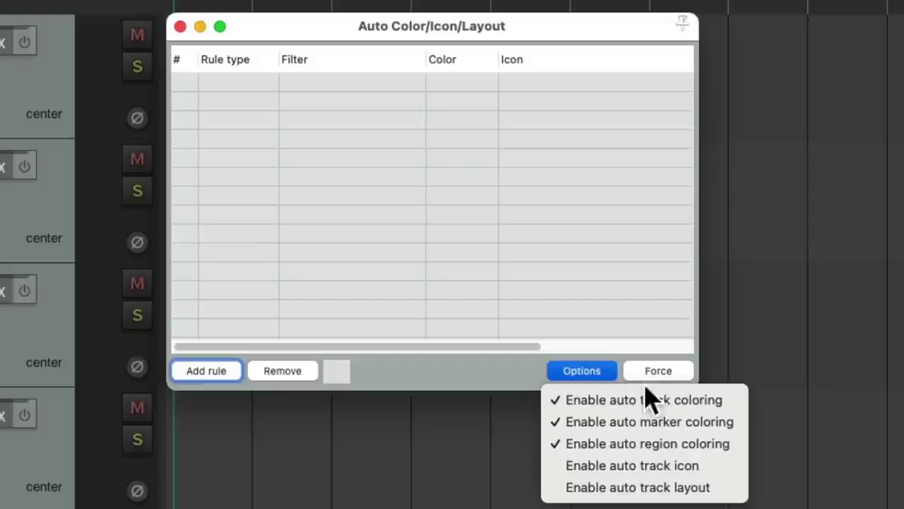
{"action": "left_click", "coordinate": [724, 467]}
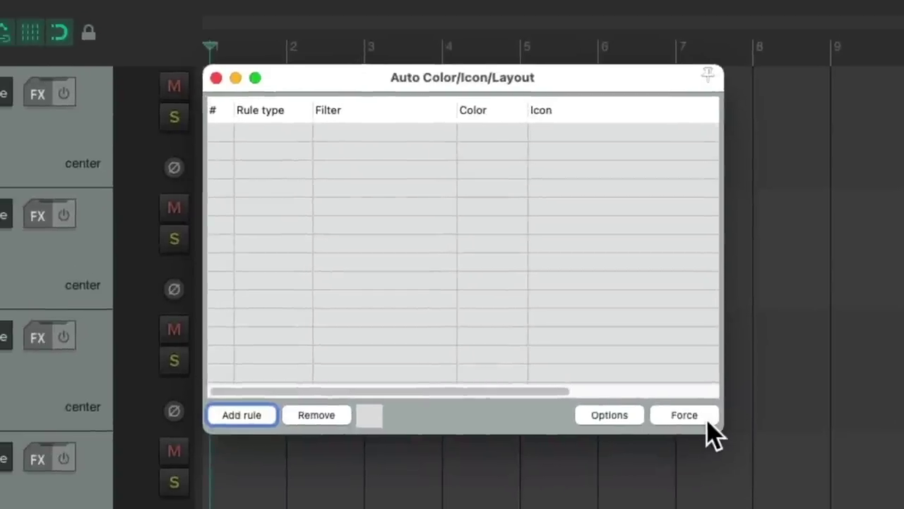
Step: Add a Track rule with filter (any) and open Set color for it
{"action": "left_click", "coordinate": [266, 416]}
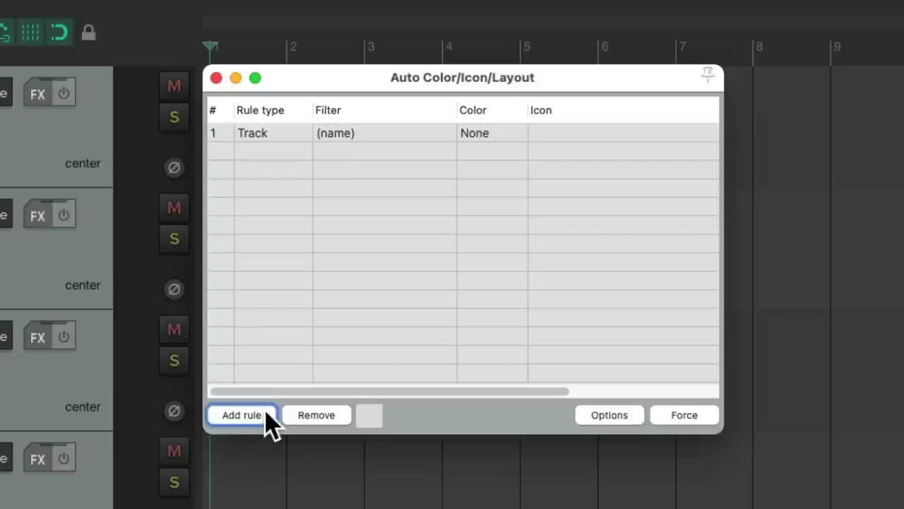
{"action": "left_click", "coordinate": [288, 137]}
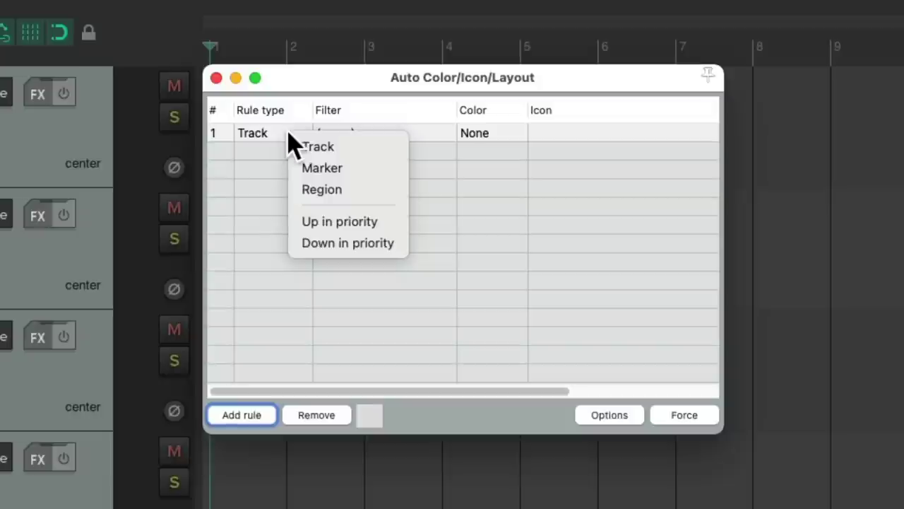
{"action": "left_click", "coordinate": [402, 147]}
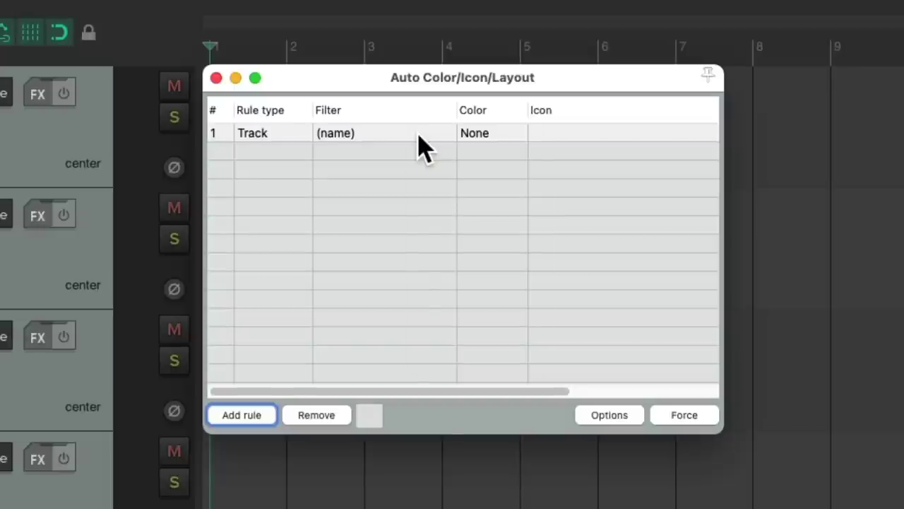
{"action": "left_click", "coordinate": [418, 147]}
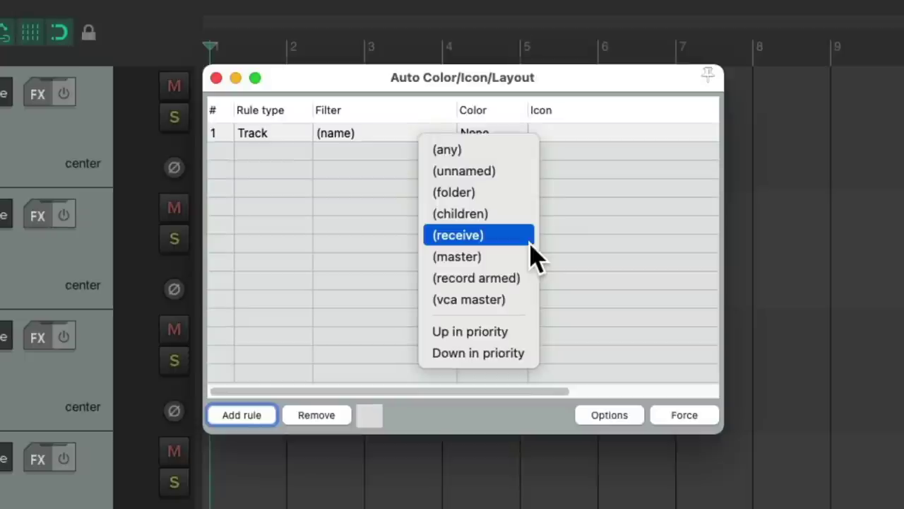
{"action": "left_click", "coordinate": [526, 161]}
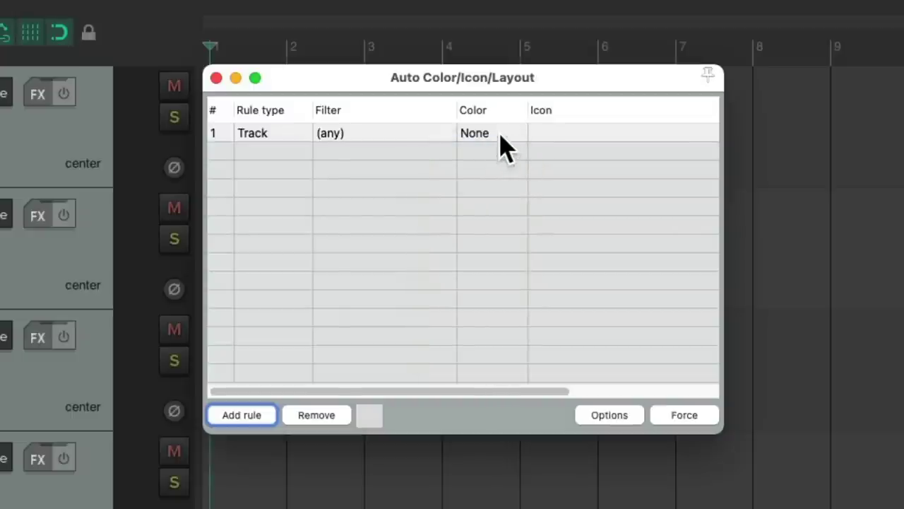
{"action": "left_click", "coordinate": [500, 139]}
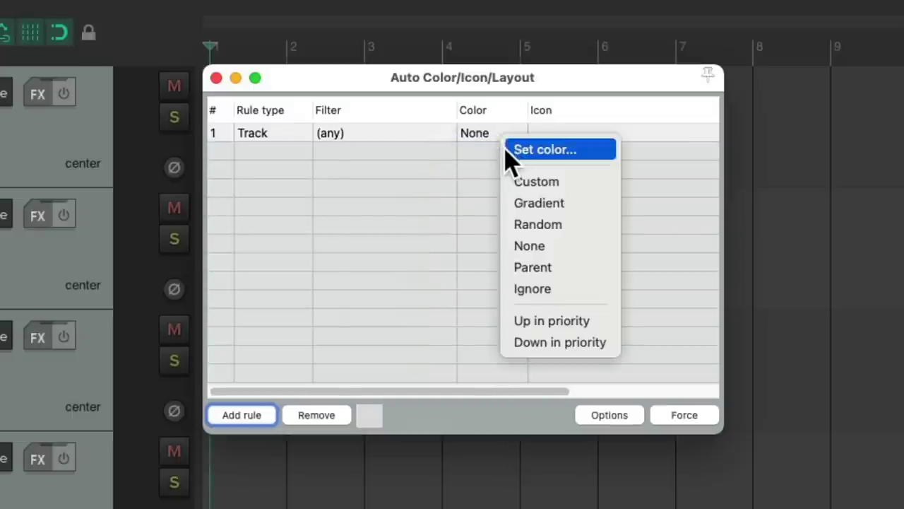
{"action": "left_click", "coordinate": [507, 152]}
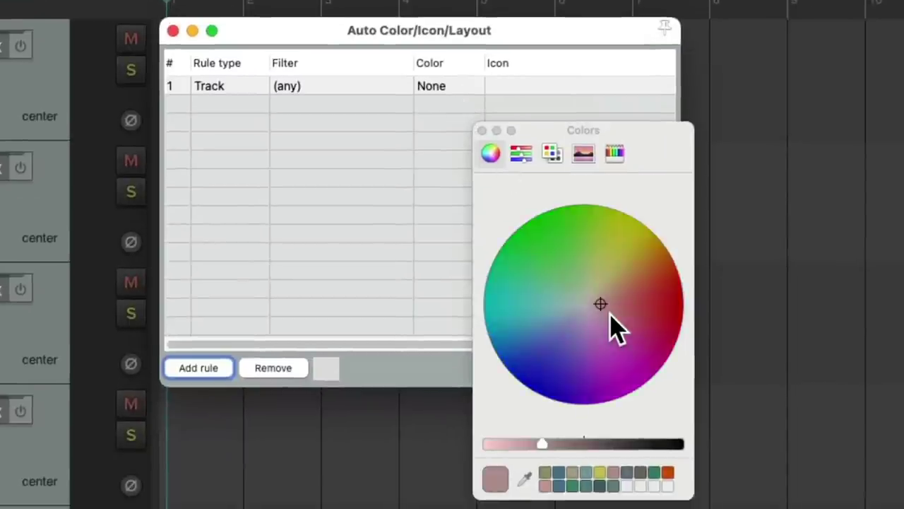
Step: Apply pink 0xa78585 to the (any) rule and add a (record armed) rule colored red 0xfb001e
{"action": "left_click", "coordinate": [482, 130]}
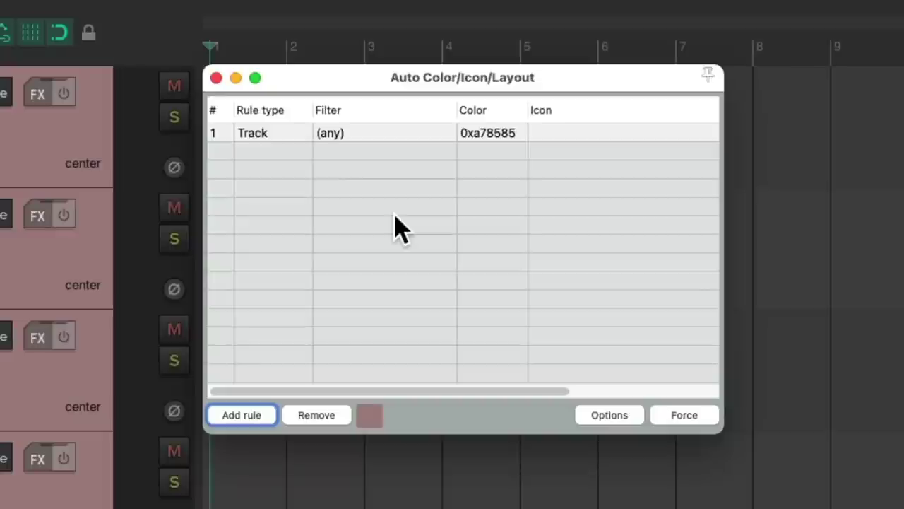
{"action": "left_click", "coordinate": [263, 420]}
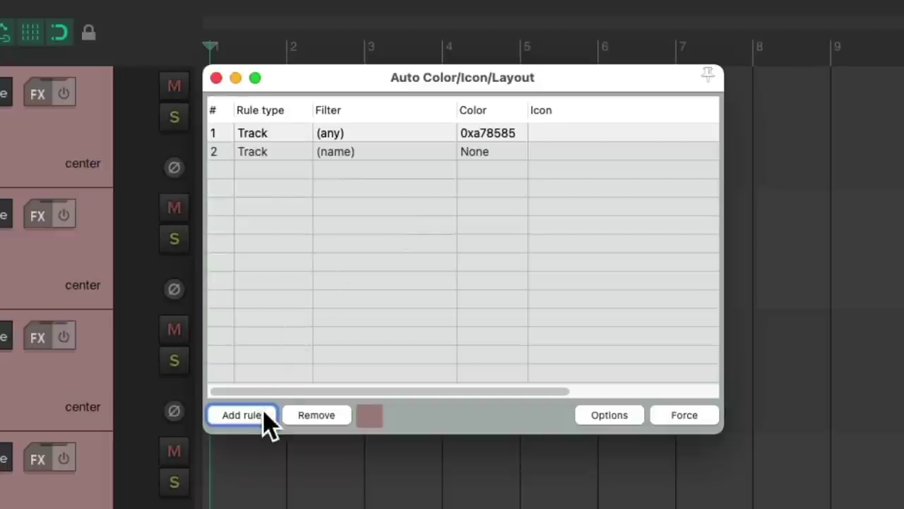
{"action": "right_click", "coordinate": [403, 156]}
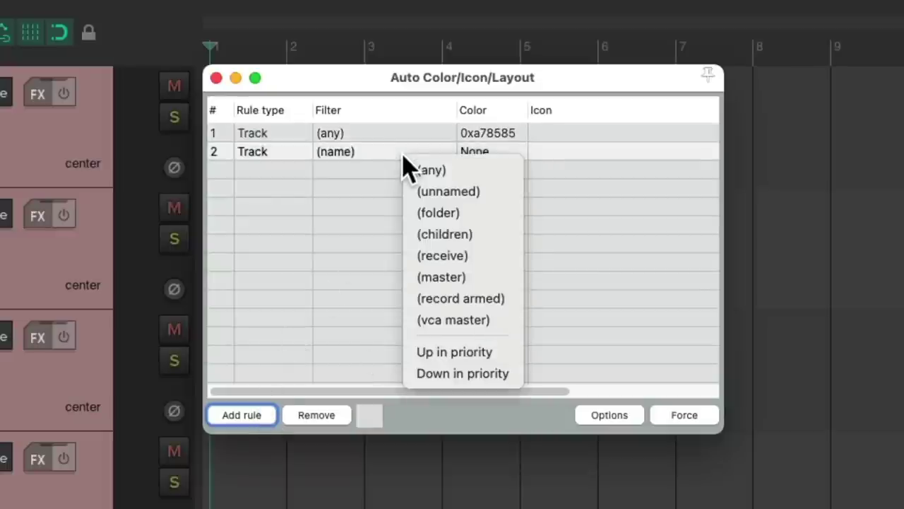
{"action": "left_click", "coordinate": [520, 302]}
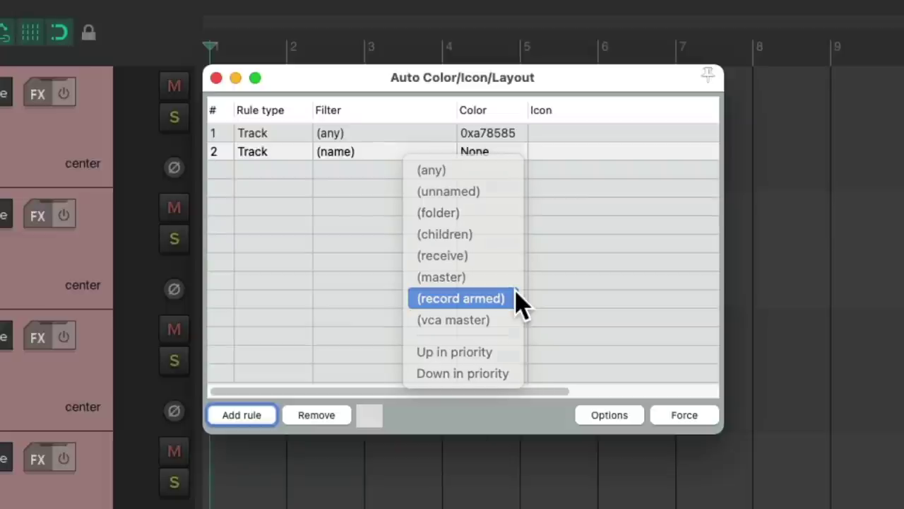
{"action": "left_click", "coordinate": [510, 152]}
{"action": "left_click", "coordinate": [515, 170]}
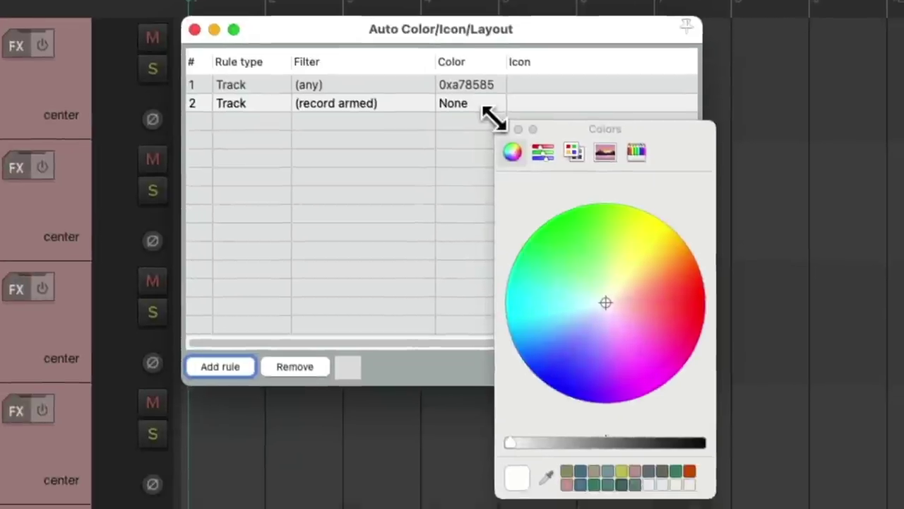
{"action": "left_click", "coordinate": [692, 305]}
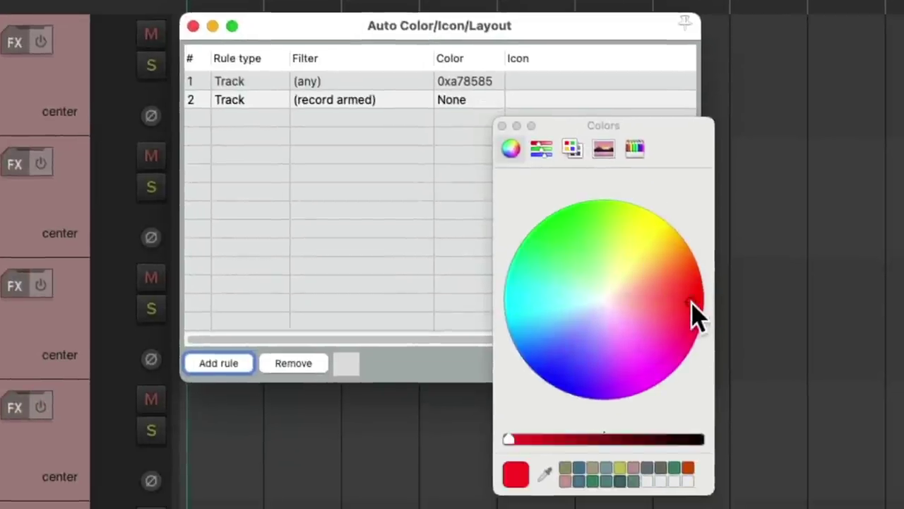
{"action": "left_click", "coordinate": [502, 126]}
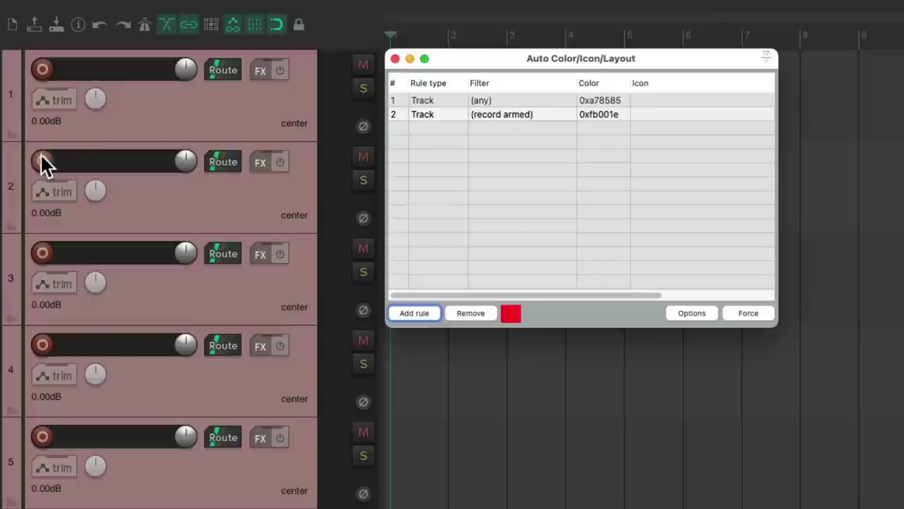
Step: Move the (record armed) rule above (any) and test it by arming tracks 2 and 3
{"action": "left_click", "coordinate": [42, 159]}
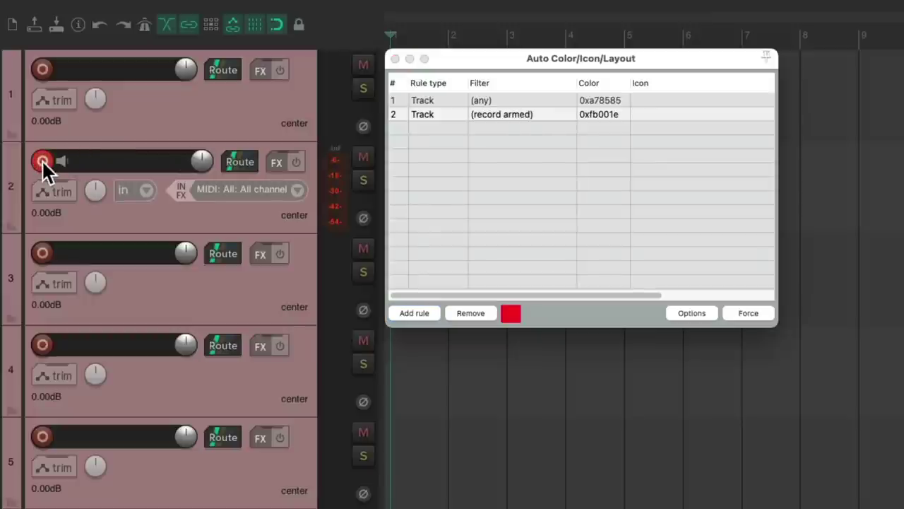
{"action": "left_click", "coordinate": [42, 159]}
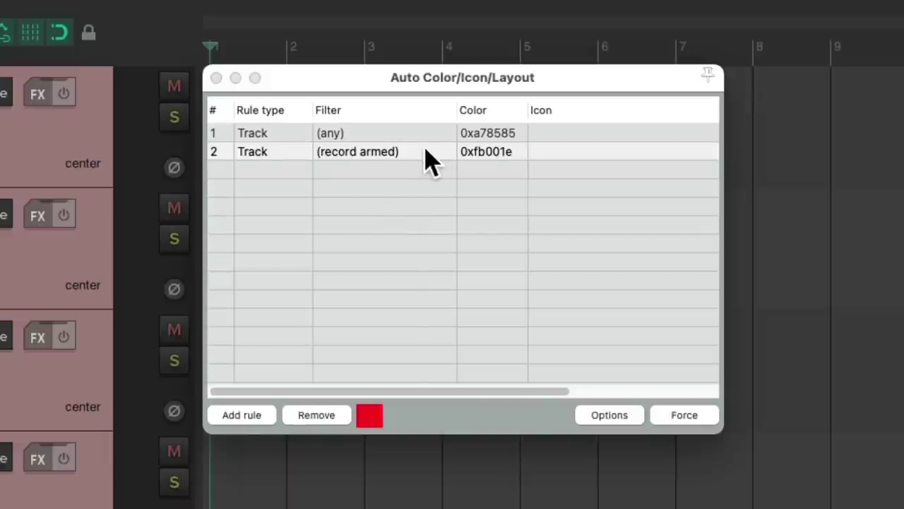
{"action": "left_click_drag", "start_coordinate": [426, 151], "coordinate": [426, 133]}
{"action": "left_click", "coordinate": [425, 133]}
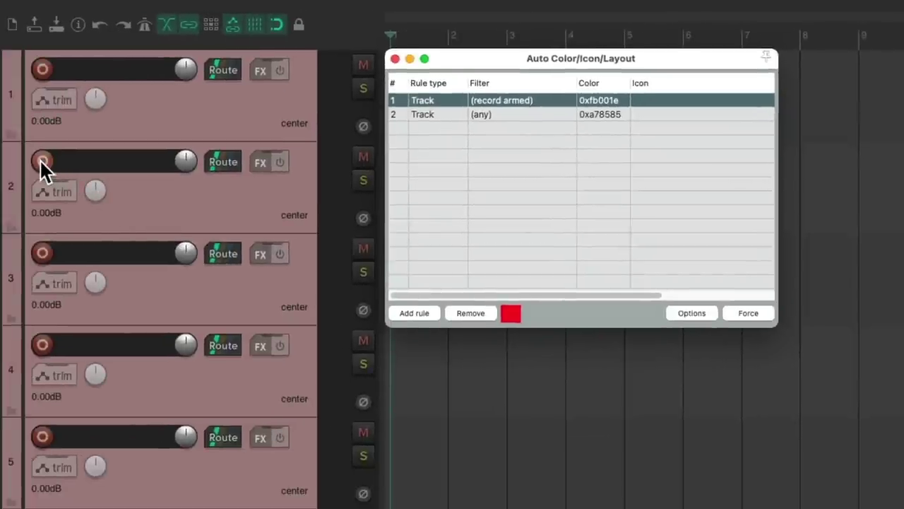
{"action": "left_click", "coordinate": [40, 161]}
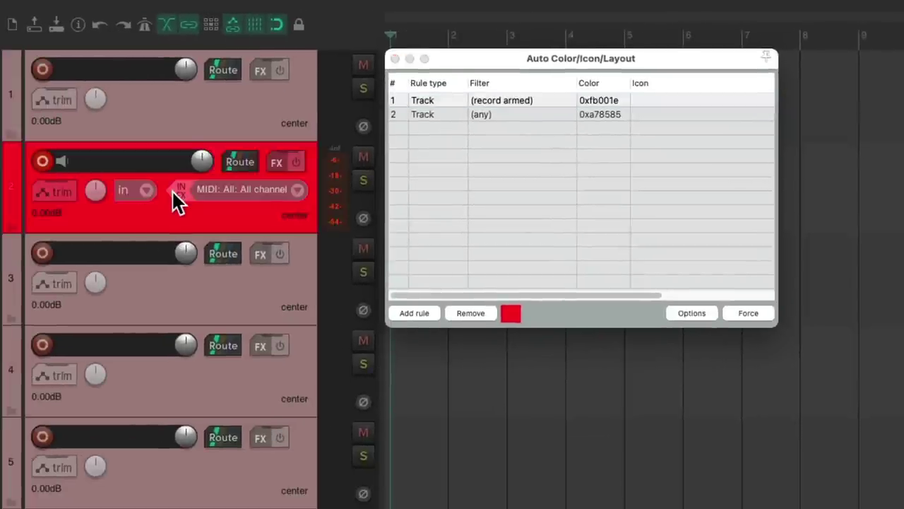
{"action": "left_click", "coordinate": [41, 253]}
{"action": "left_click", "coordinate": [38, 253]}
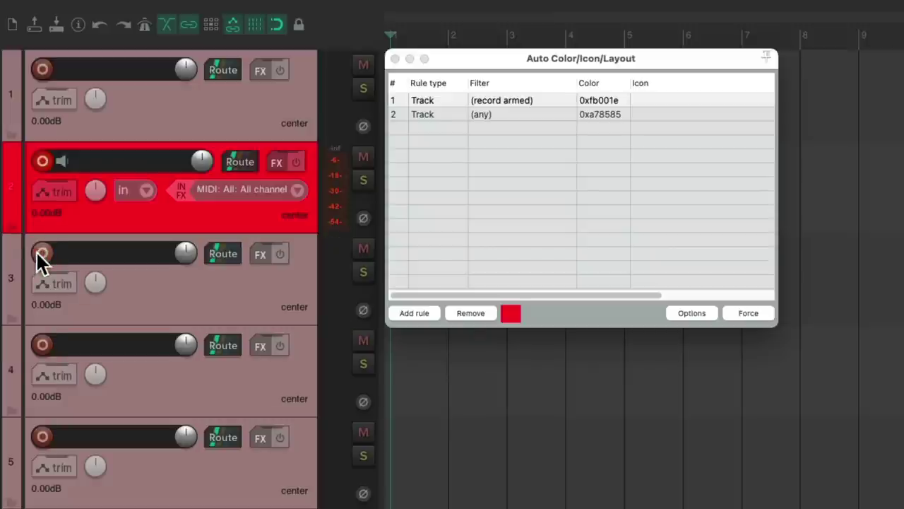
{"action": "left_click", "coordinate": [39, 161]}
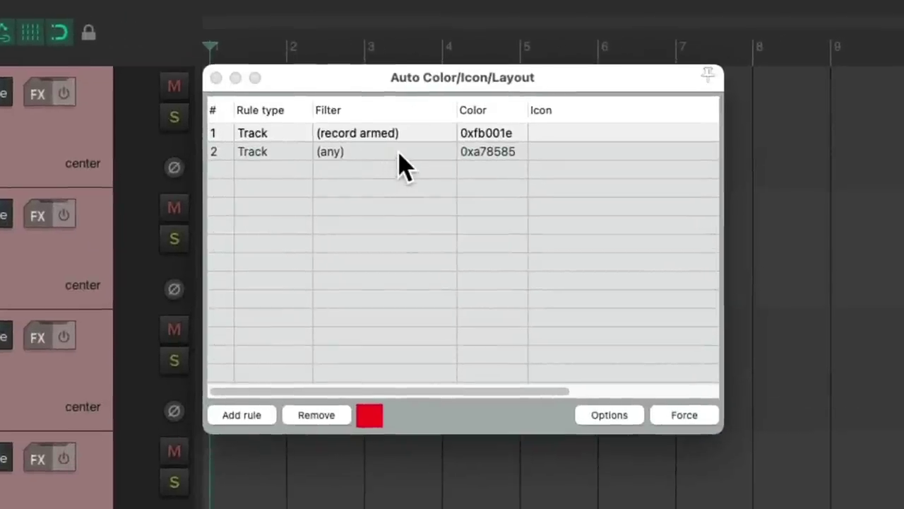
Step: Remove the two default rules, (record armed) and (any)
{"action": "left_click", "coordinate": [432, 134]}
{"action": "left_click", "coordinate": [434, 153], "text": "shift"}
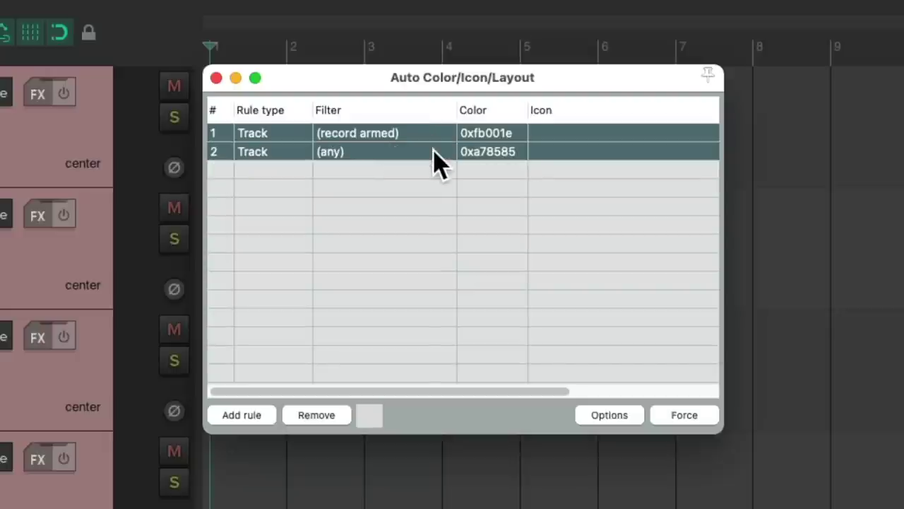
{"action": "left_click", "coordinate": [343, 417]}
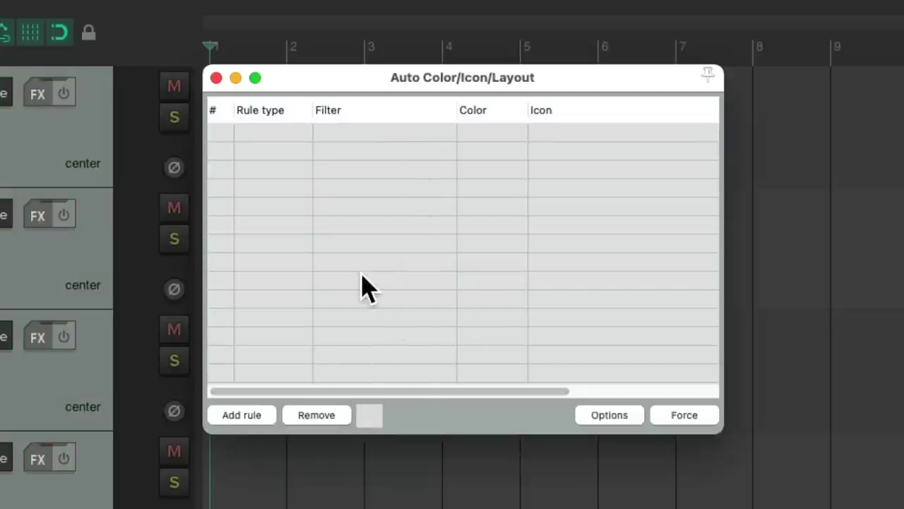
Step: Add a Track rule filtered to Kick colored olive 0x838761
{"action": "left_click", "coordinate": [263, 415]}
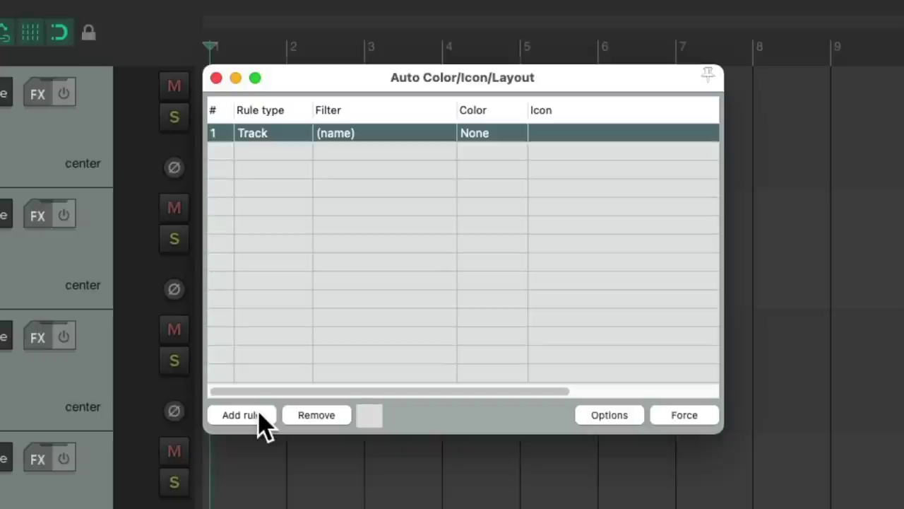
{"action": "double_click", "coordinate": [380, 133]}
{"action": "type", "text": "Kick"}
{"action": "key", "text": "Return"}
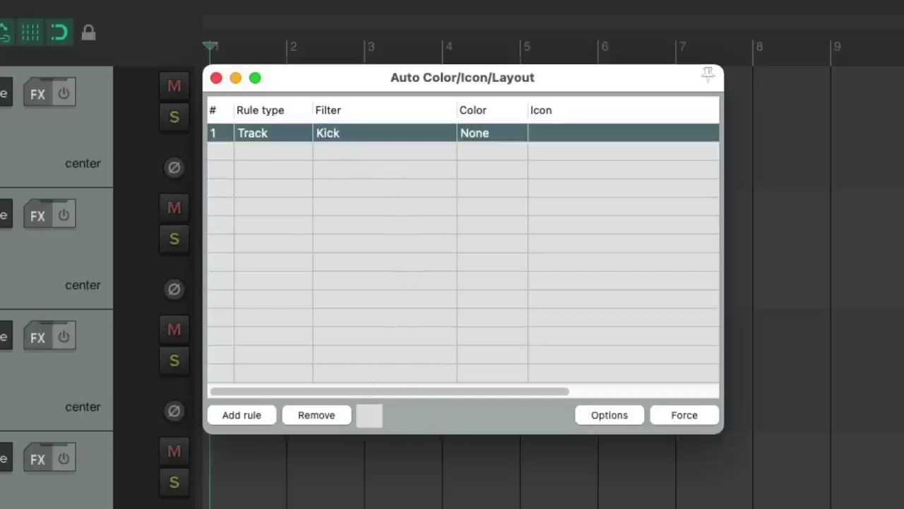
{"action": "left_click", "coordinate": [511, 134]}
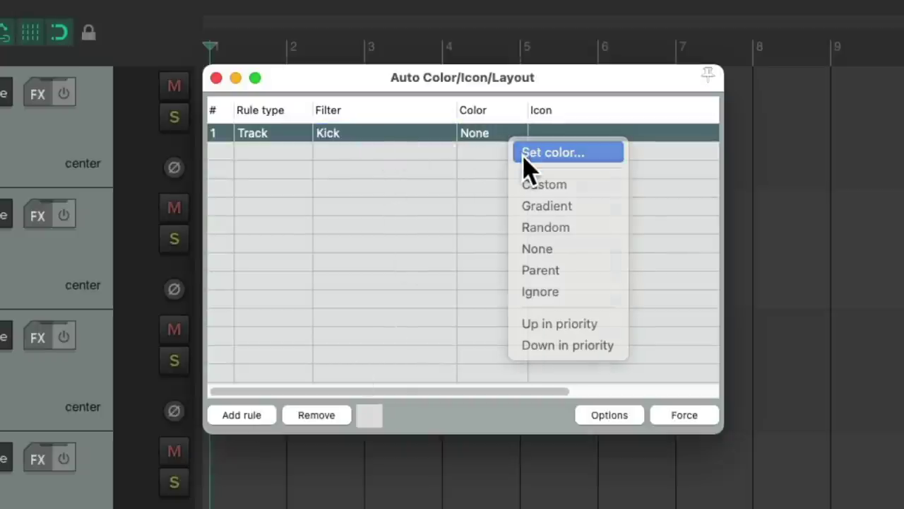
{"action": "left_click", "coordinate": [523, 150]}
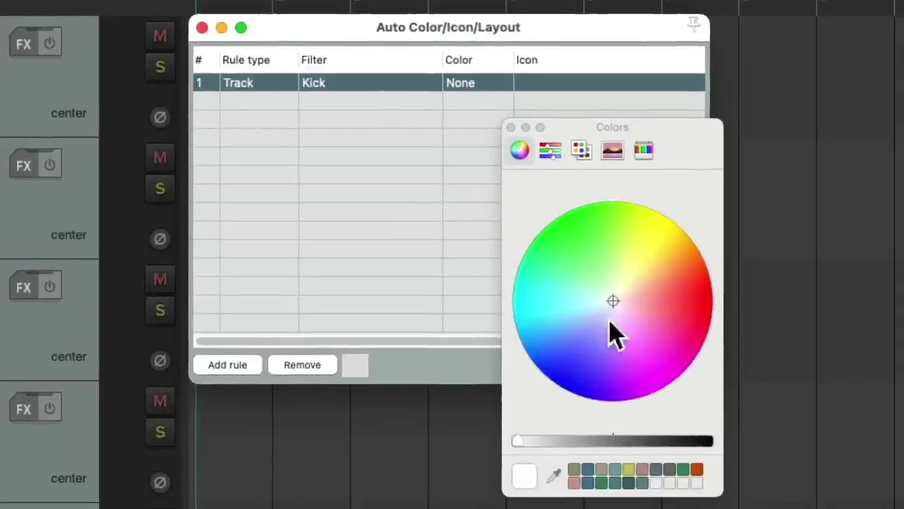
{"action": "left_click", "coordinate": [575, 469]}
{"action": "left_click", "coordinate": [511, 128]}
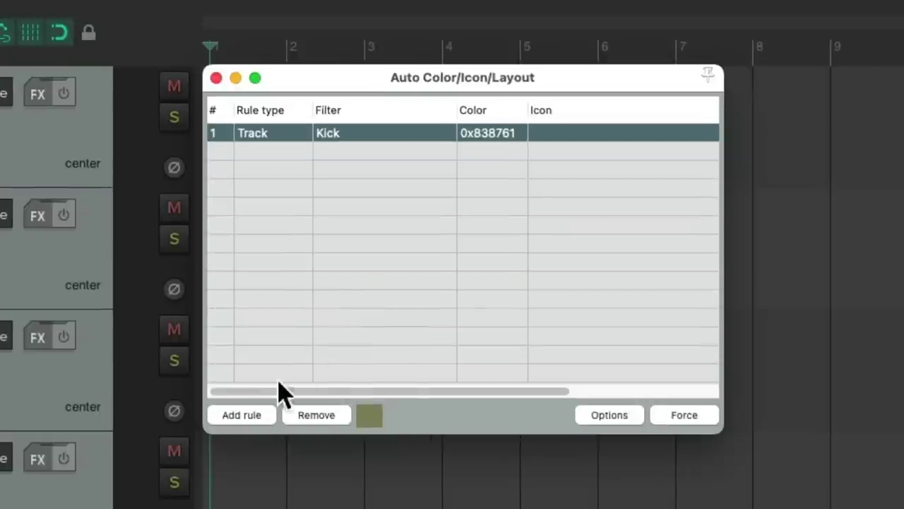
Step: Add a Track rule filtered to Snare colored olive 0x838761
{"action": "left_click", "coordinate": [242, 364]}
{"action": "double_click", "coordinate": [382, 151]}
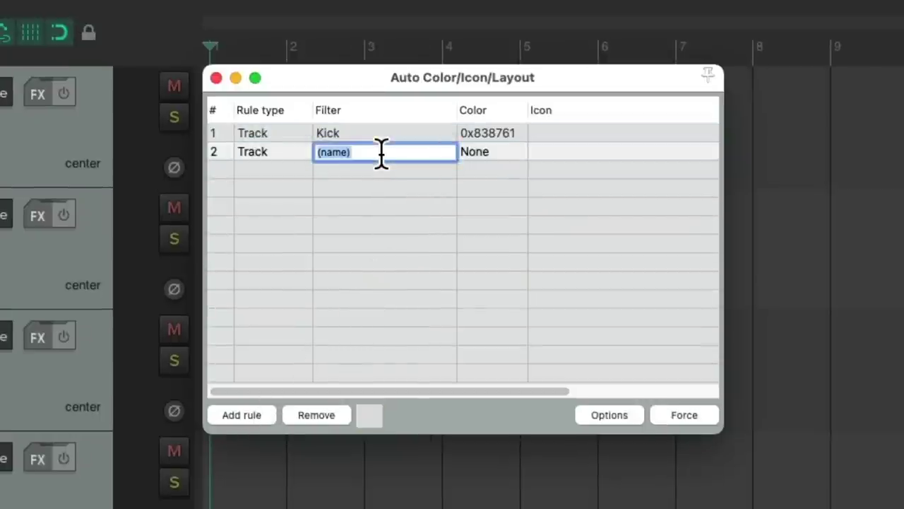
{"action": "type", "text": "Snare"}
{"action": "key", "text": "Return"}
{"action": "left_click", "coordinate": [499, 153]}
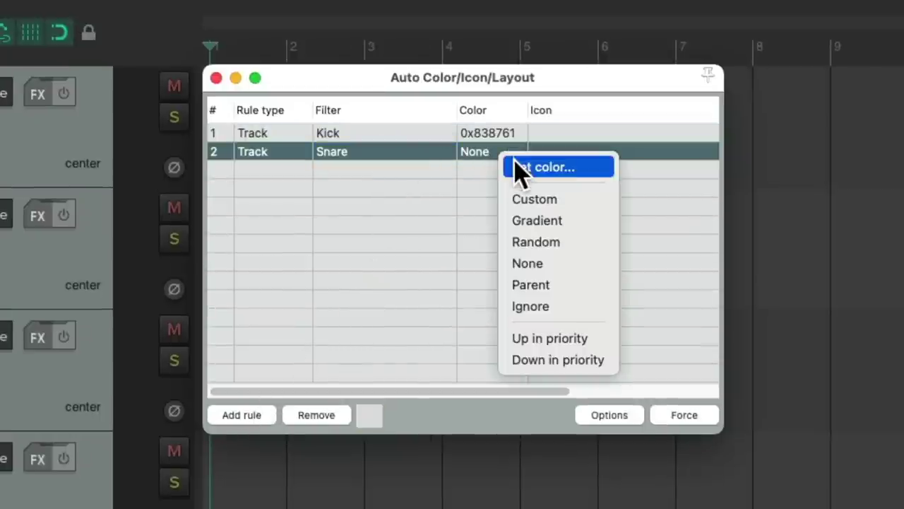
{"action": "left_click", "coordinate": [516, 172]}
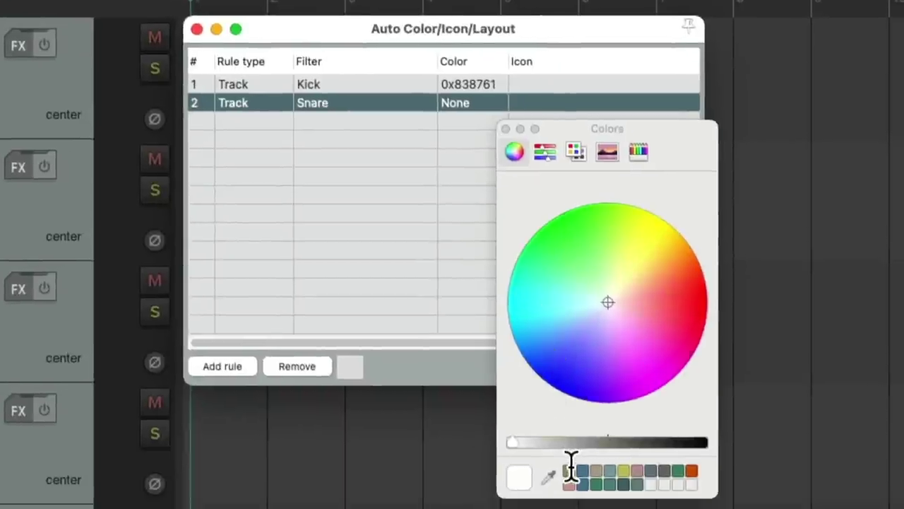
{"action": "left_click", "coordinate": [574, 484]}
{"action": "left_click", "coordinate": [511, 141]}
Step: Add a Track rule filtered to Overheads colored olive 0x838761
{"action": "left_click", "coordinate": [241, 395]}
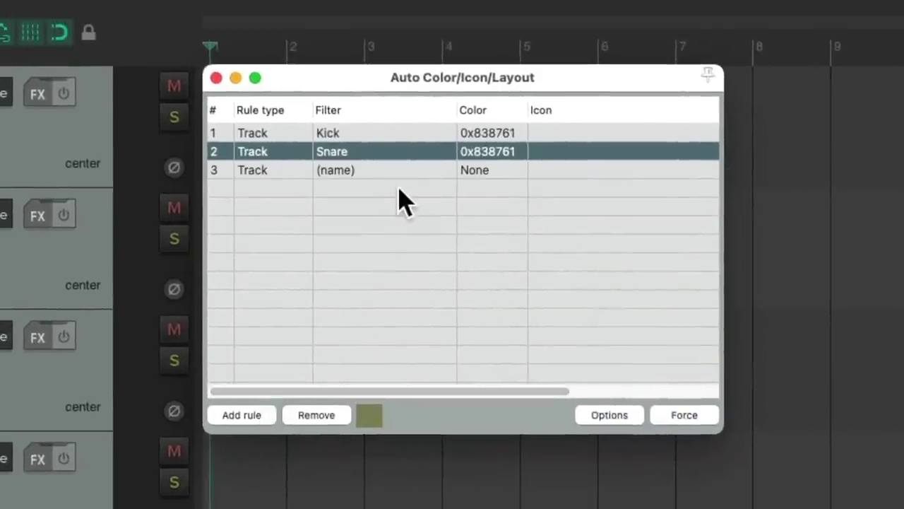
{"action": "double_click", "coordinate": [386, 149]}
{"action": "type", "text": "Overheads"}
{"action": "key", "text": "Return"}
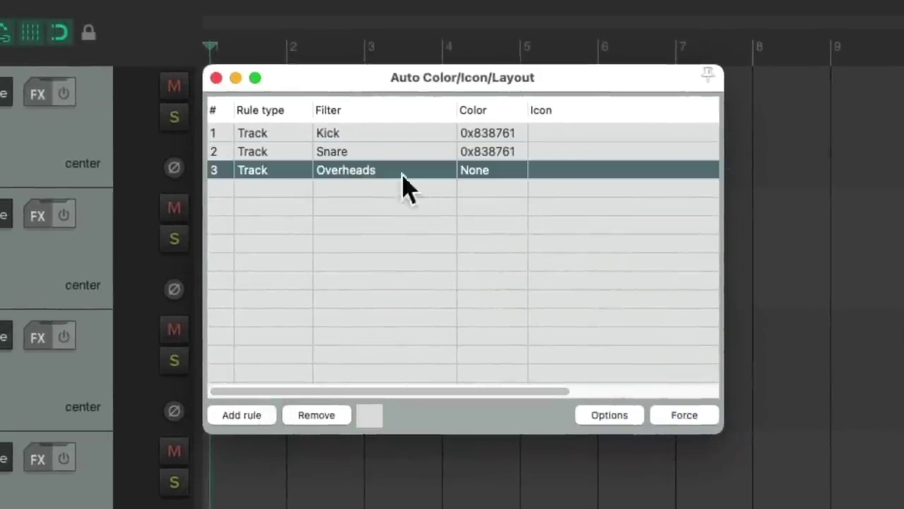
{"action": "left_click", "coordinate": [510, 177]}
{"action": "left_click", "coordinate": [514, 195]}
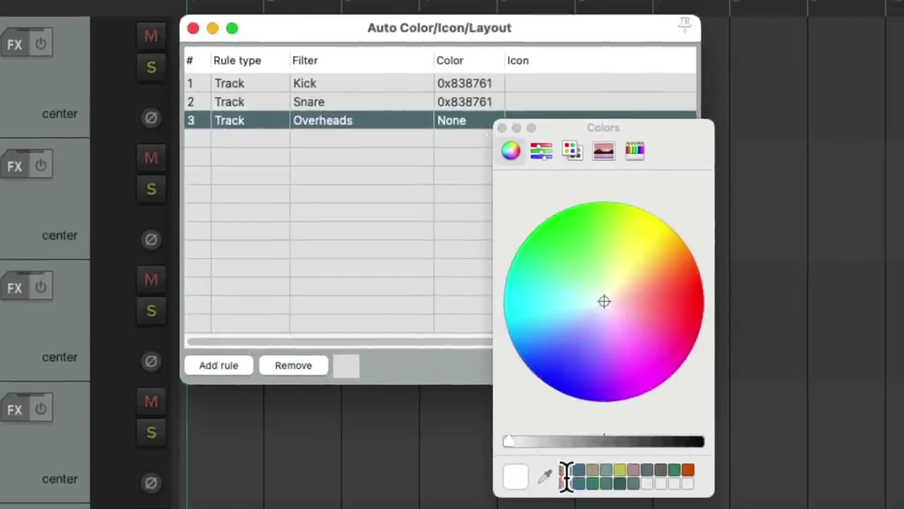
{"action": "left_click", "coordinate": [565, 474]}
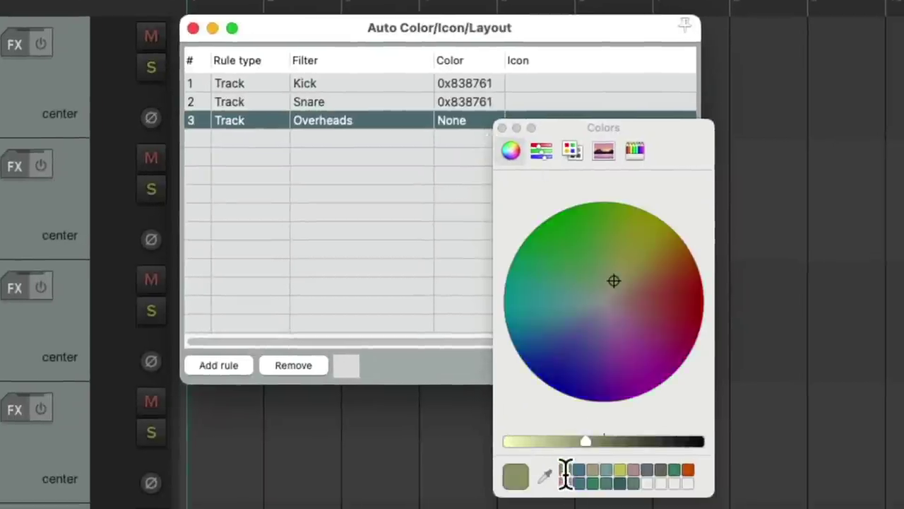
{"action": "left_click", "coordinate": [502, 128]}
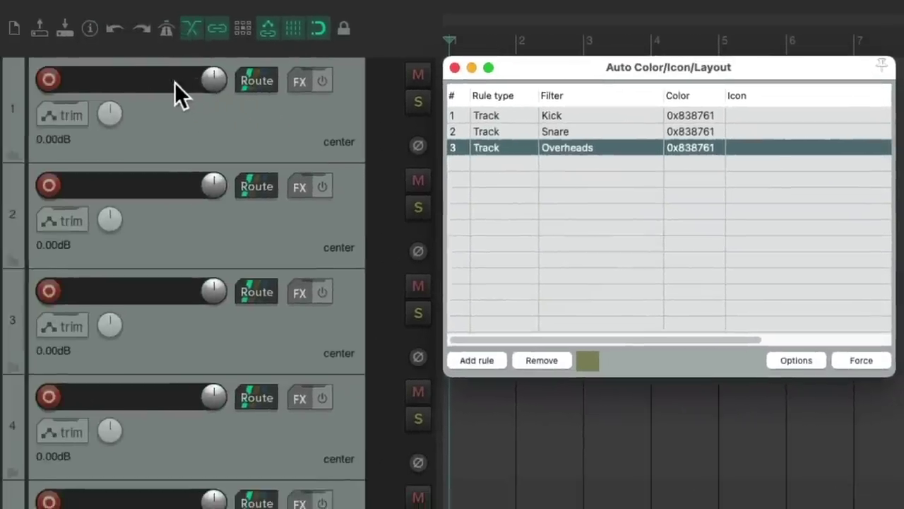
Step: Rename tracks 1–3 to Kick, Snare and Overheads, then confirm auto track coloring is enabled
{"action": "double_click", "coordinate": [174, 88]}
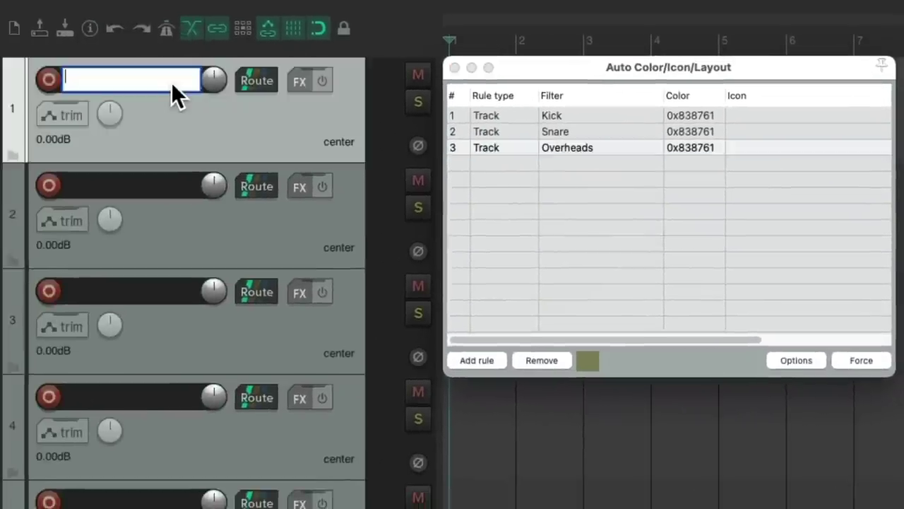
{"action": "type", "text": "Kick"}
{"action": "key", "text": "Tab"}
{"action": "type", "text": "Snare"}
{"action": "key", "text": "Tab"}
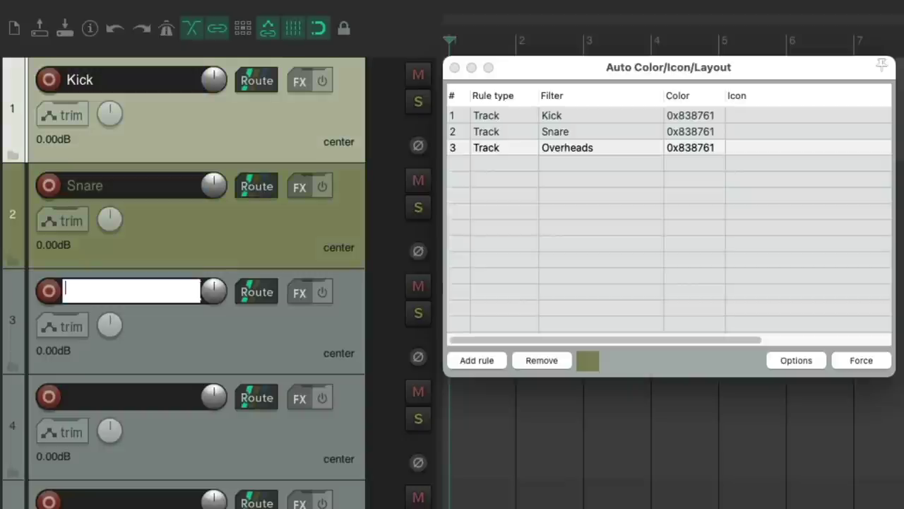
{"action": "key", "text": "Return"}
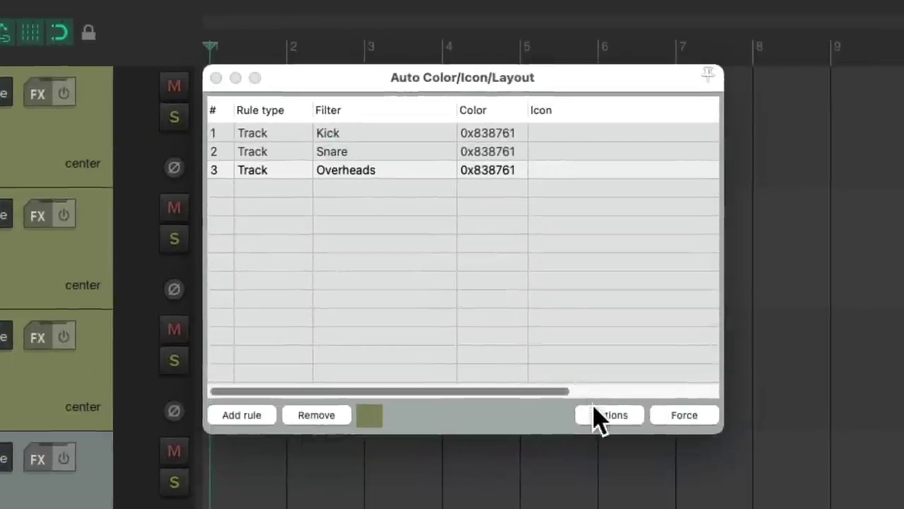
{"action": "left_click", "coordinate": [787, 361]}
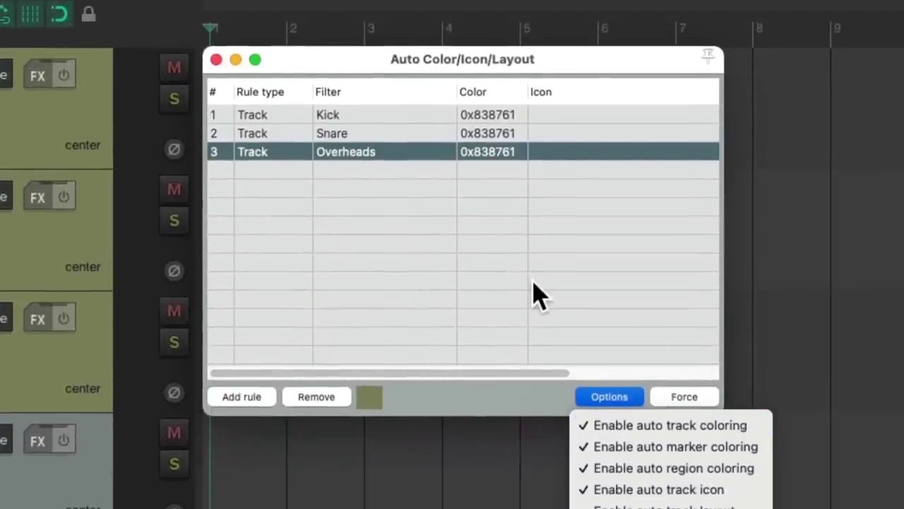
{"action": "left_click", "coordinate": [541, 277]}
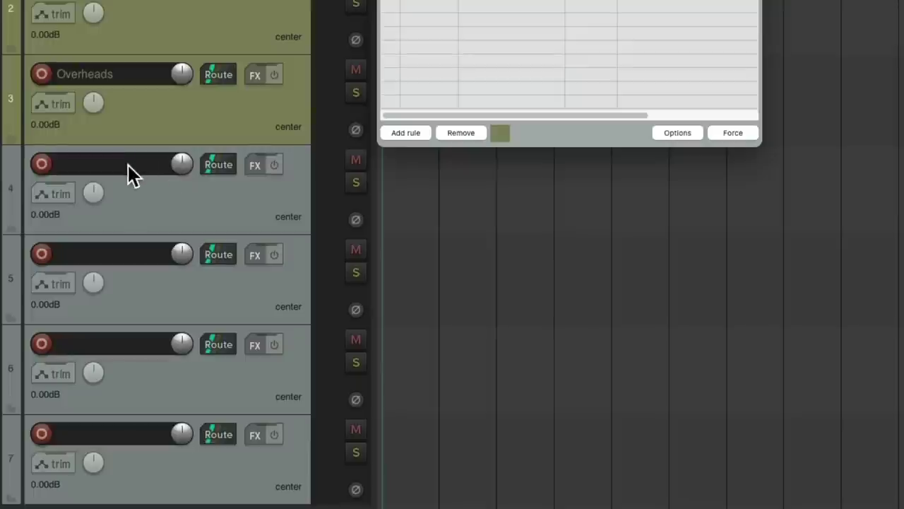
Step: Rename tracks 4–7 to Bass, Guitar L, Guitar R and Vocal
{"action": "double_click", "coordinate": [127, 164]}
{"action": "type", "text": "Bass"}
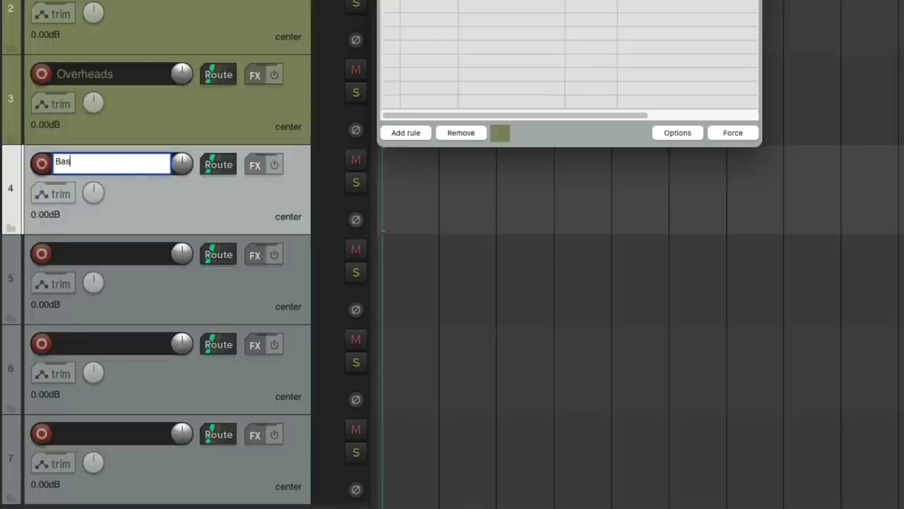
{"action": "key", "text": "Tab"}
{"action": "type", "text": "Guitar L"}
{"action": "key", "text": "Tab"}
{"action": "type", "text": "G"}
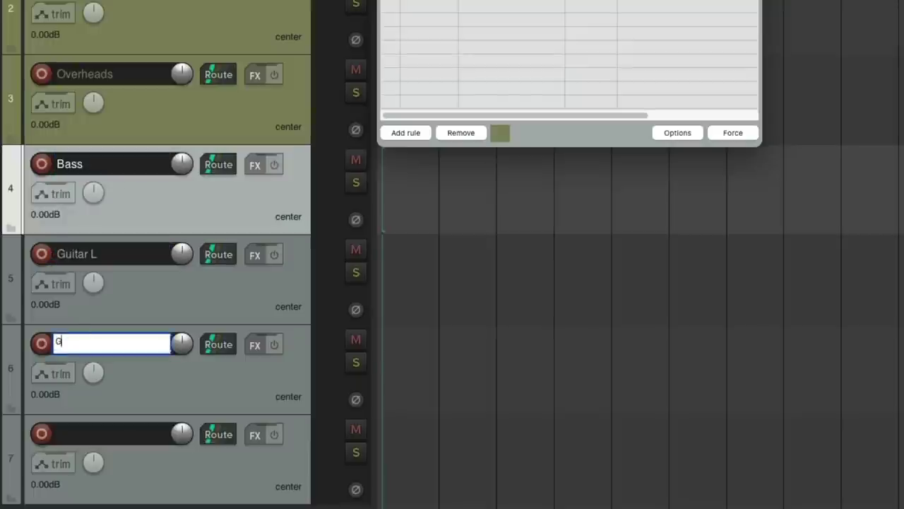
{"action": "key", "text": "Tab"}
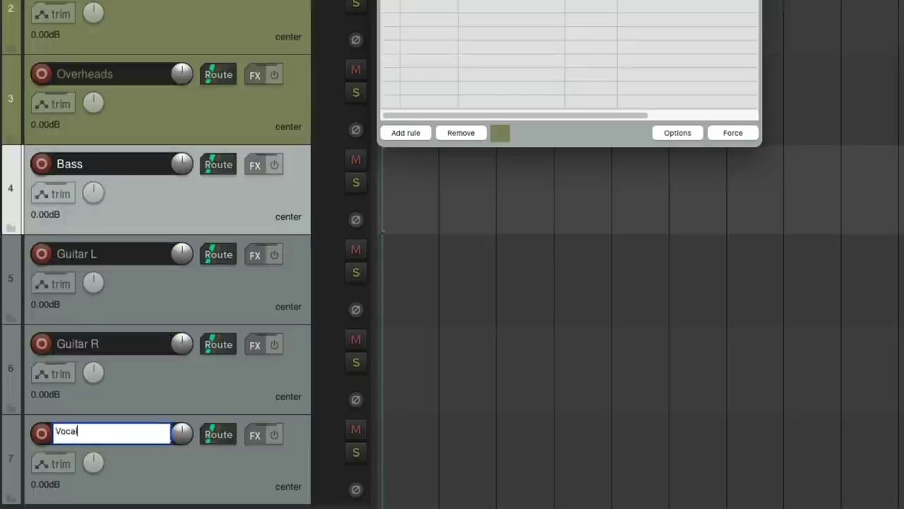
{"action": "type", "text": "Vocal"}
{"action": "key", "text": "Return"}
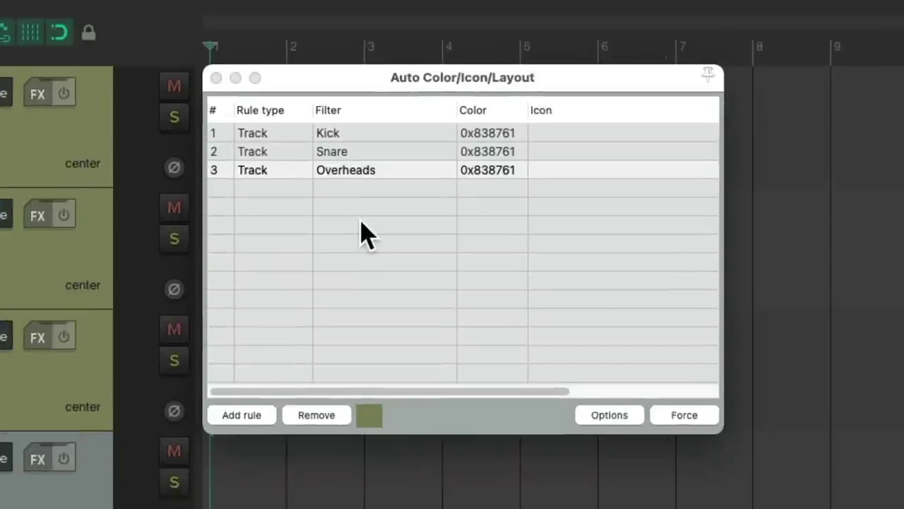
Step: Add three uncolored Track rules with filters Bass, Guitar and Vocal
{"action": "left_click", "coordinate": [256, 417]}
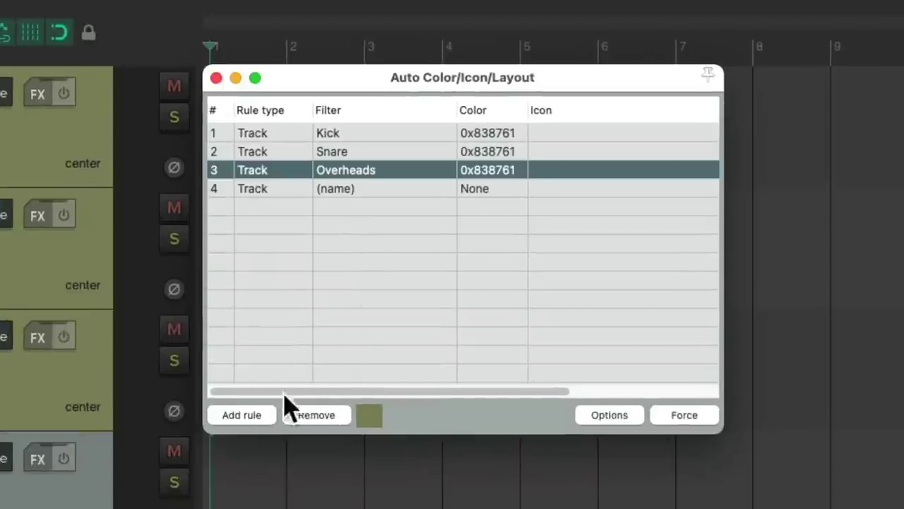
{"action": "double_click", "coordinate": [384, 188]}
{"action": "type", "text": "Bass"}
{"action": "key", "text": "Return"}
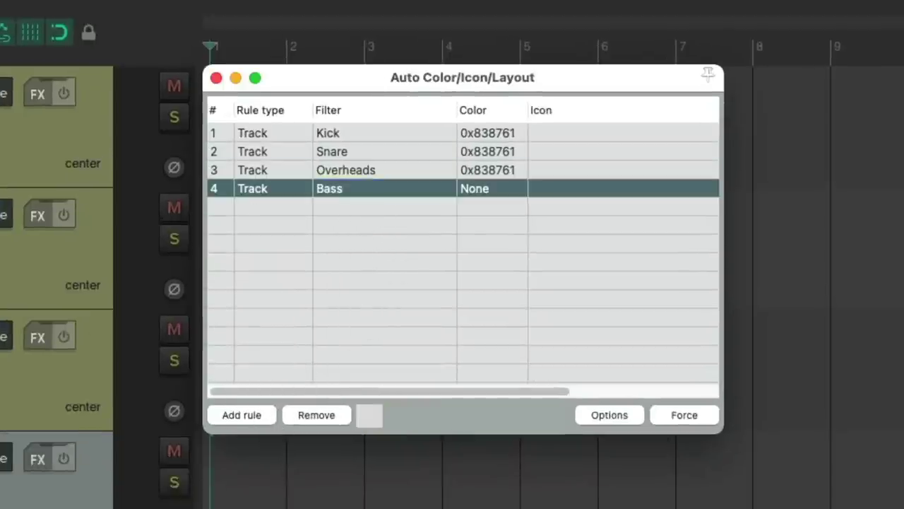
{"action": "left_click", "coordinate": [258, 416]}
{"action": "double_click", "coordinate": [385, 206]}
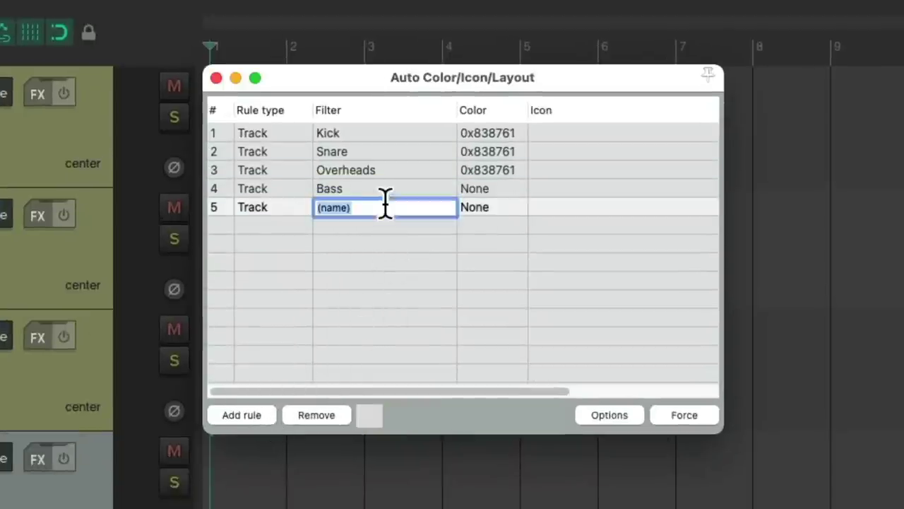
{"action": "type", "text": "Guitar"}
{"action": "key", "text": "Return"}
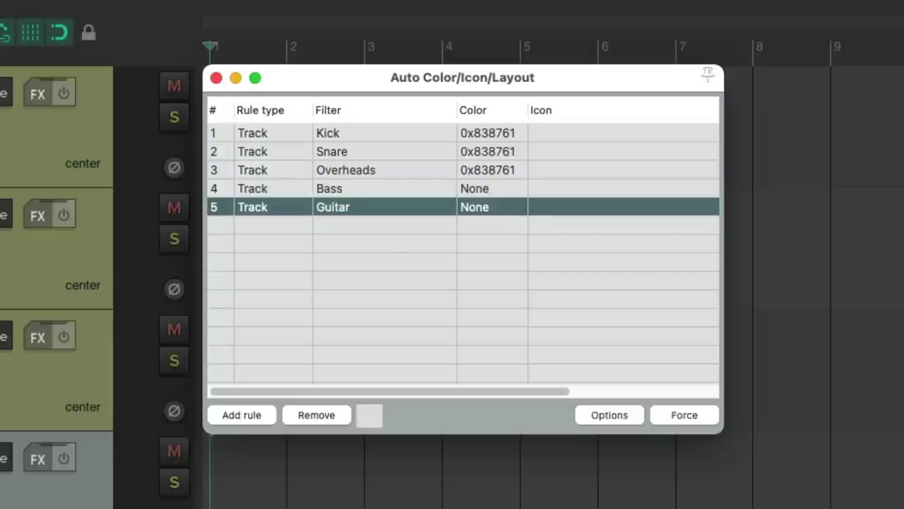
{"action": "left_click", "coordinate": [260, 416]}
{"action": "double_click", "coordinate": [404, 228]}
{"action": "type", "text": "Vocal"}
{"action": "key", "text": "Return"}
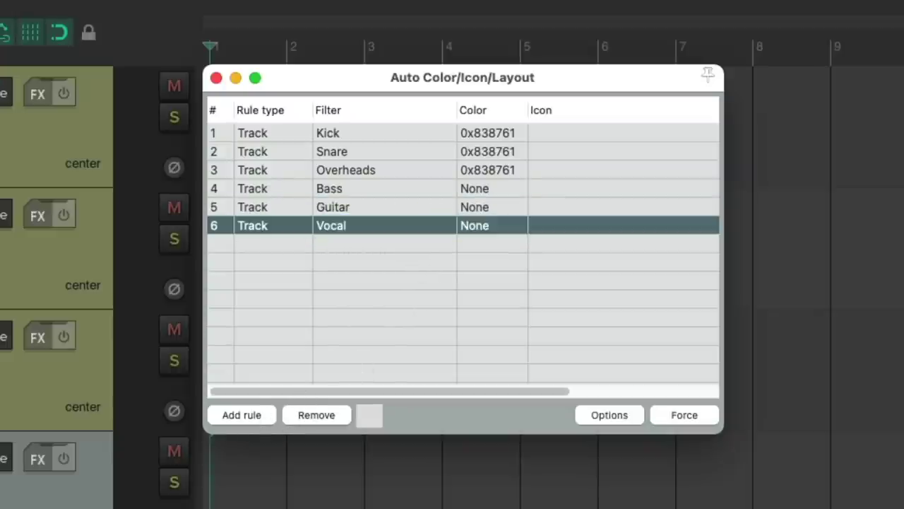
Step: Color the rules Bass blue-grey 0x436880, Guitar beige 0x9d927d and Vocal grey-teal 0x709091
{"action": "right_click", "coordinate": [503, 190]}
{"action": "left_click", "coordinate": [510, 203]}
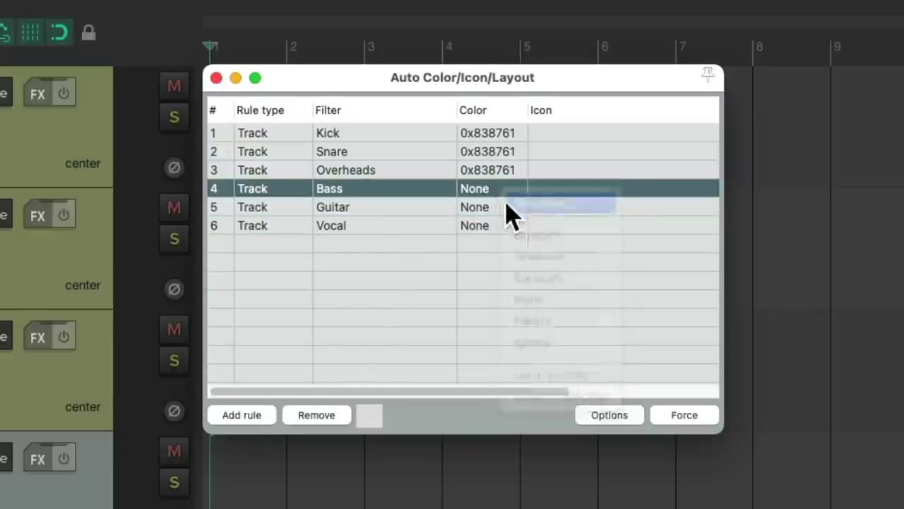
{"action": "left_click", "coordinate": [598, 475]}
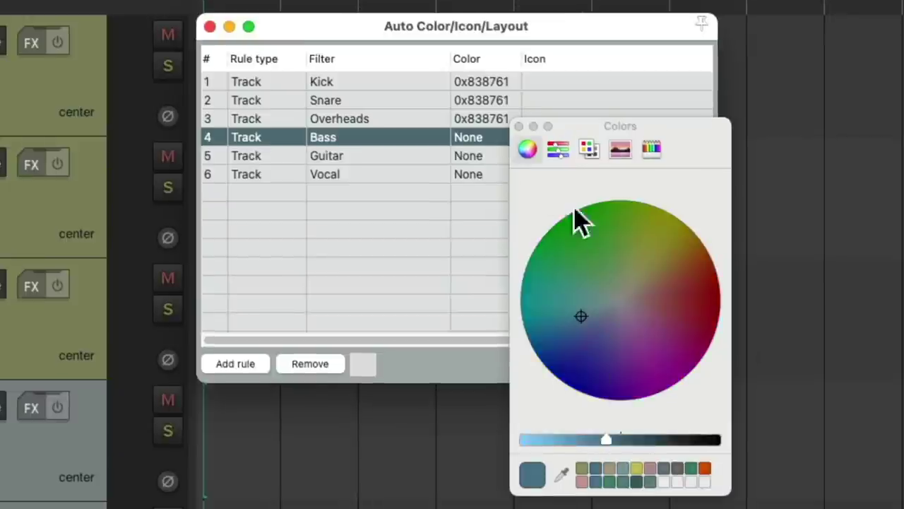
{"action": "left_click", "coordinate": [520, 127]}
{"action": "right_click", "coordinate": [493, 157]}
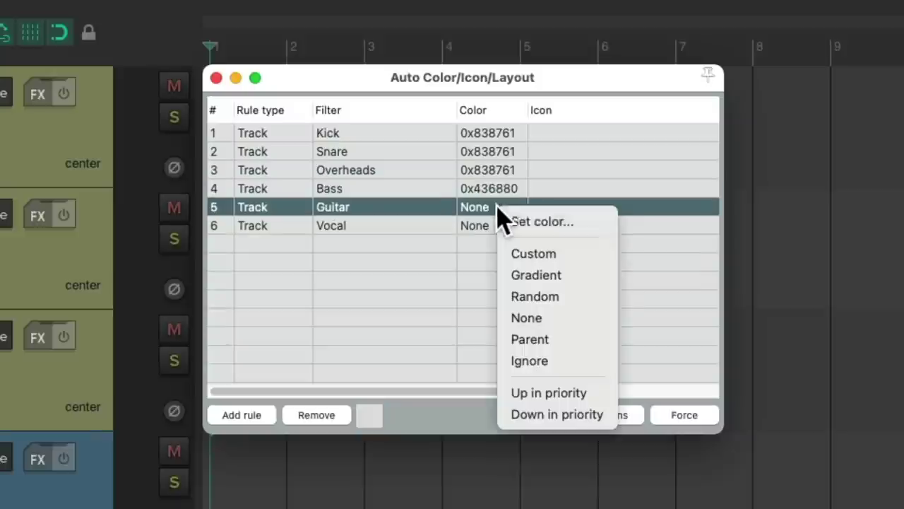
{"action": "left_click", "coordinate": [540, 222]}
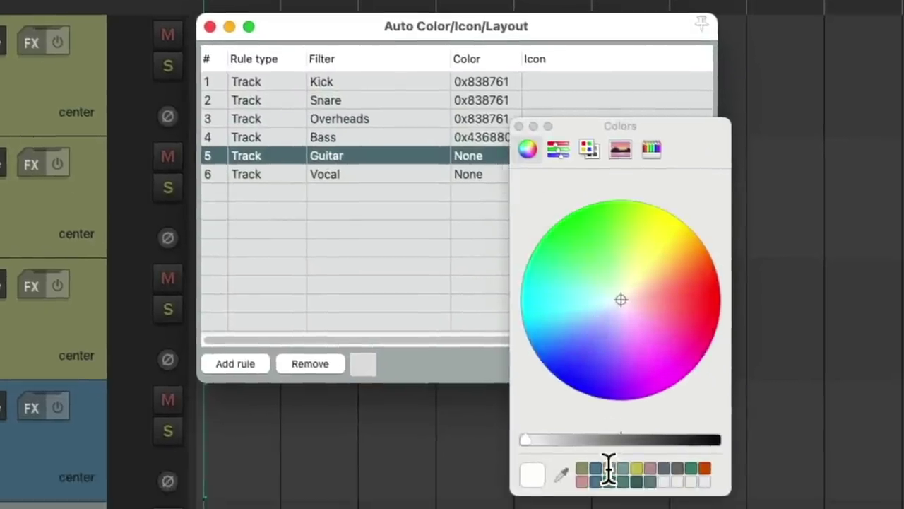
{"action": "left_click", "coordinate": [607, 469]}
{"action": "left_click", "coordinate": [519, 126]}
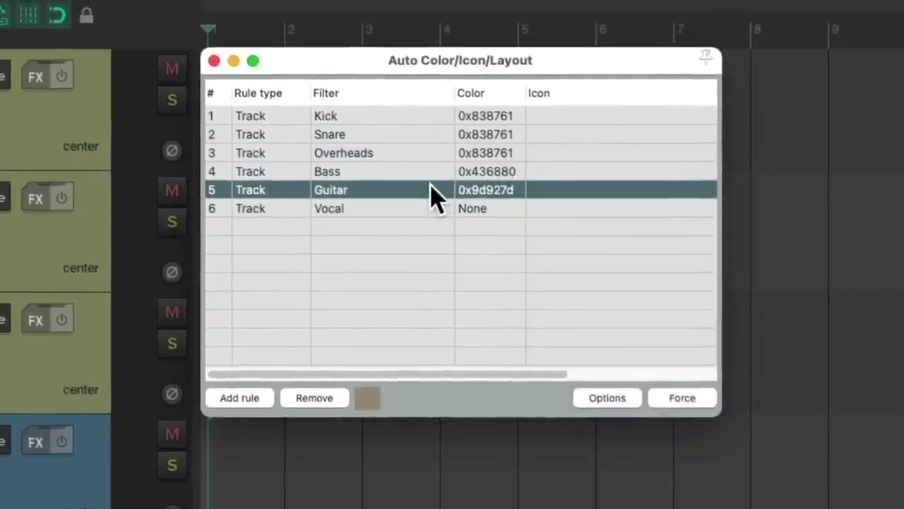
{"action": "right_click", "coordinate": [480, 226]}
{"action": "left_click", "coordinate": [494, 237]}
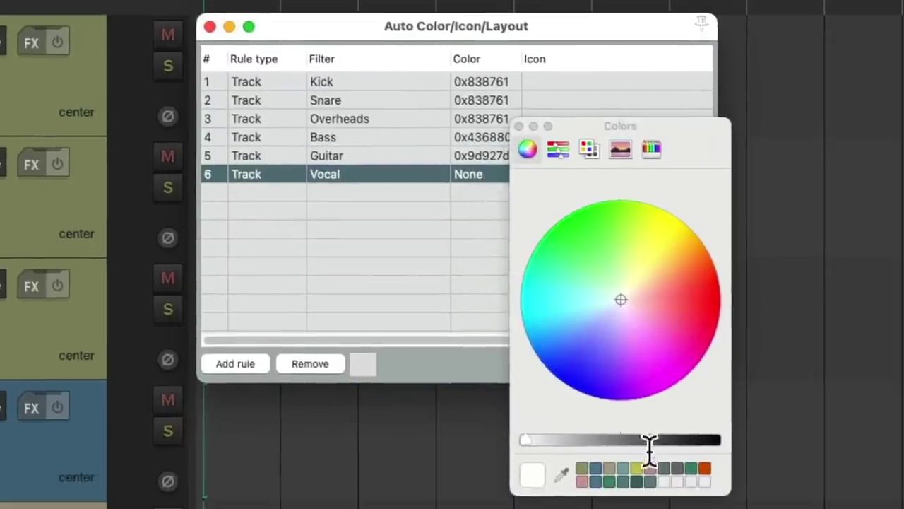
{"action": "left_click", "coordinate": [623, 467]}
{"action": "left_click", "coordinate": [519, 127]}
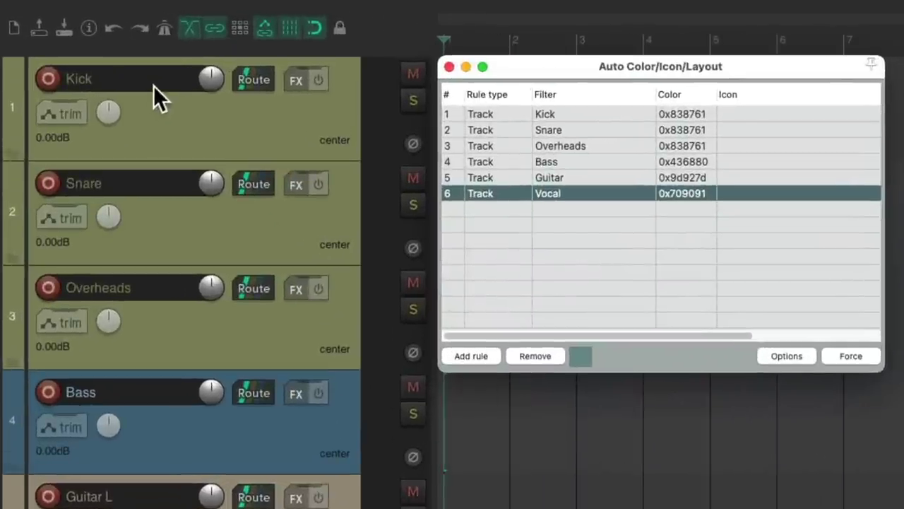
{"action": "double_click", "coordinate": [153, 86]}
{"action": "type", "text": "Bass"}
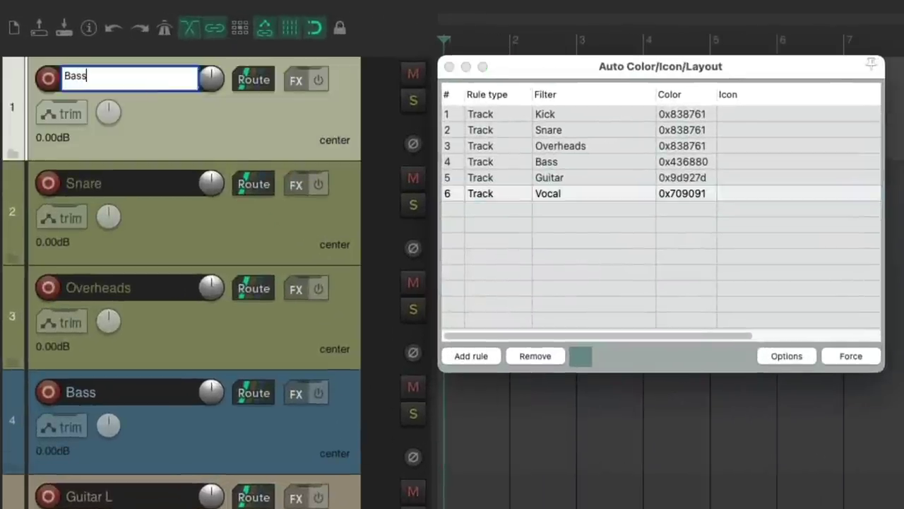
{"action": "key", "text": "Return"}
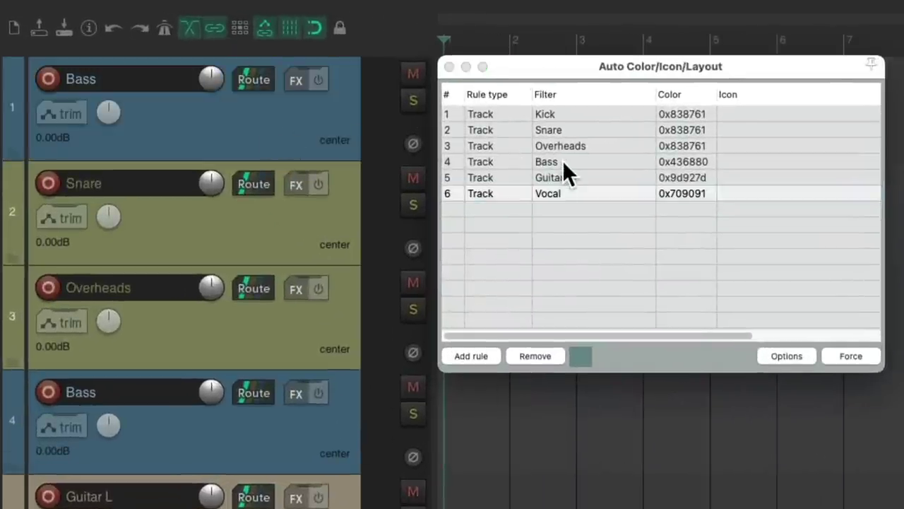
{"action": "double_click", "coordinate": [147, 81]}
{"action": "type", "text": "Kick"}
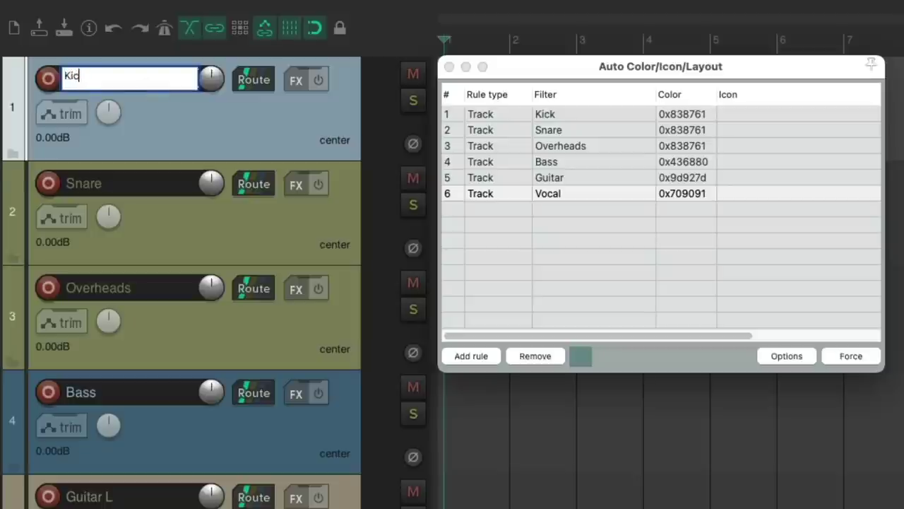
{"action": "key", "text": "Return"}
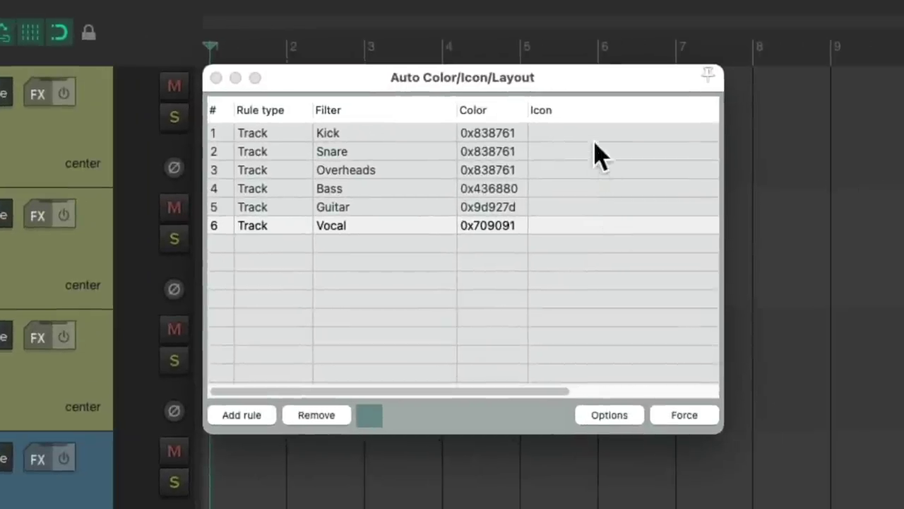
Step: Give the Kick rule the kick.png icon and the Snare rule snare_top.png
{"action": "right_click", "coordinate": [555, 145]}
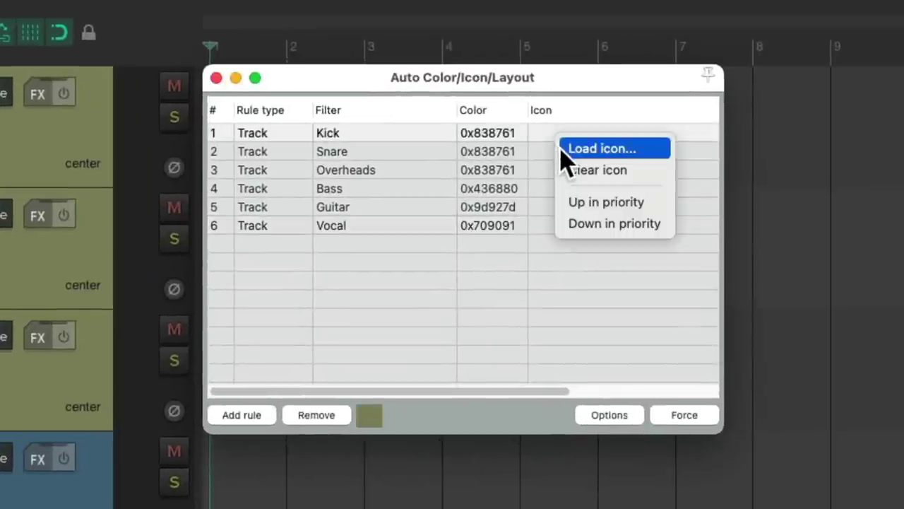
{"action": "left_click", "coordinate": [600, 148]}
{"action": "type", "text": "kick"}
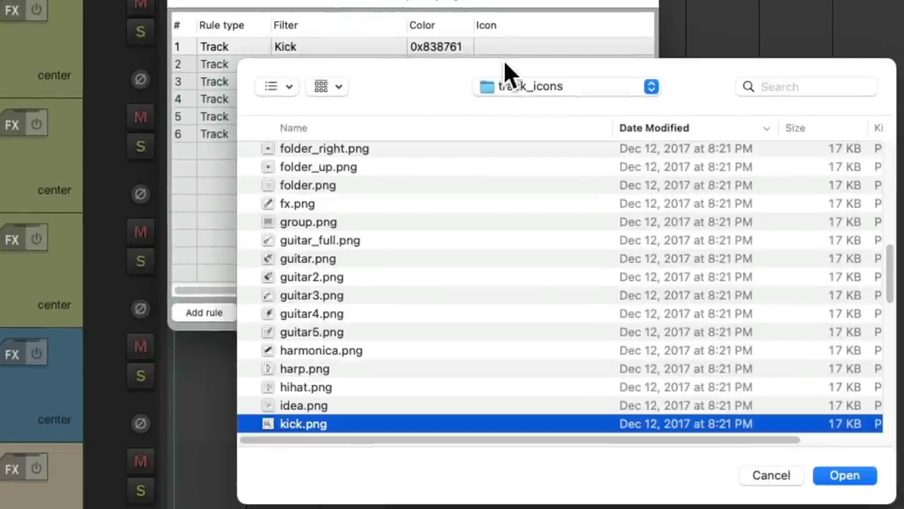
{"action": "scroll", "coordinate": [523, 275], "scroll_direction": "down", "scroll_amount": 1}
{"action": "scroll", "coordinate": [523, 275], "scroll_direction": "down", "scroll_amount": 2}
{"action": "double_click", "coordinate": [397, 319]}
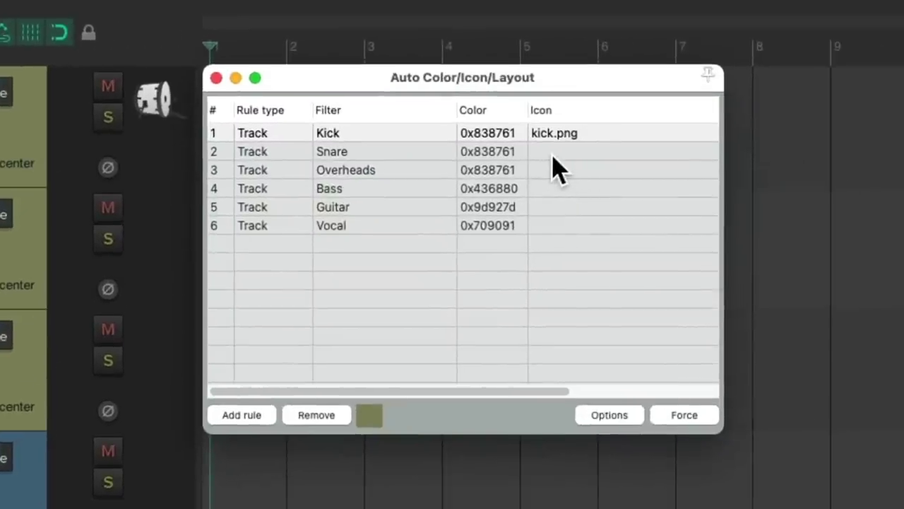
{"action": "right_click", "coordinate": [747, 134]}
{"action": "left_click", "coordinate": [563, 170]}
{"action": "type", "text": "snare"}
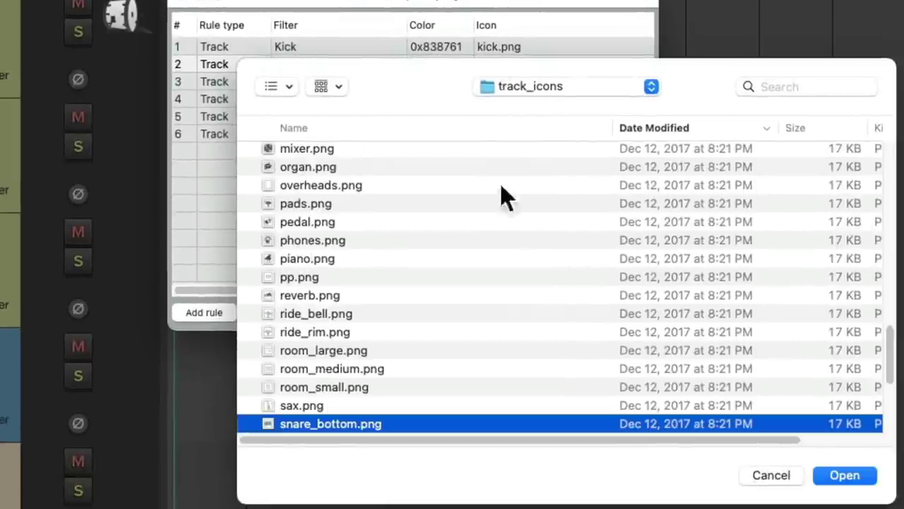
{"action": "scroll", "coordinate": [551, 271], "scroll_direction": "down", "scroll_amount": 2}
{"action": "double_click", "coordinate": [459, 446]}
Step: Assign drums.png to the Overheads rule and bass_clef.png to the Bass rule
{"action": "right_click", "coordinate": [511, 88]}
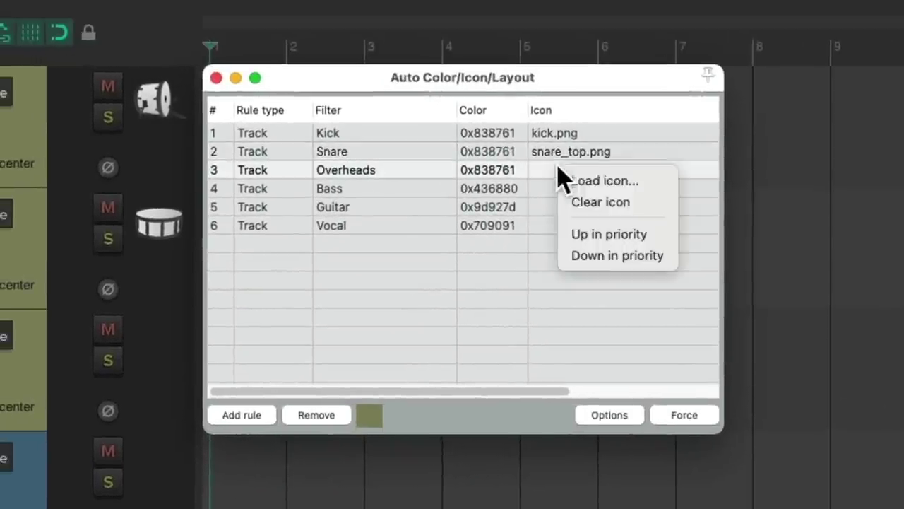
{"action": "left_click", "coordinate": [519, 99]}
{"action": "type", "text": "drums"}
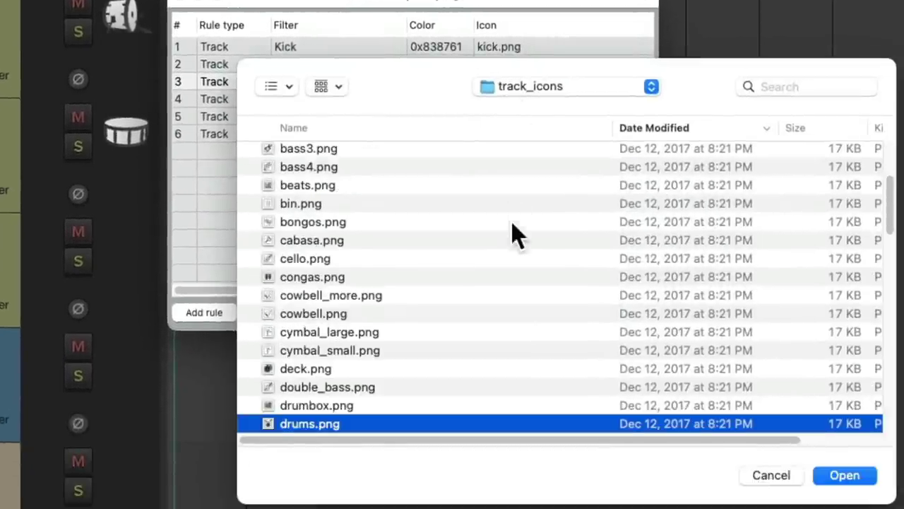
{"action": "scroll", "coordinate": [421, 435], "scroll_direction": "down", "scroll_amount": 3}
{"action": "double_click", "coordinate": [371, 354]}
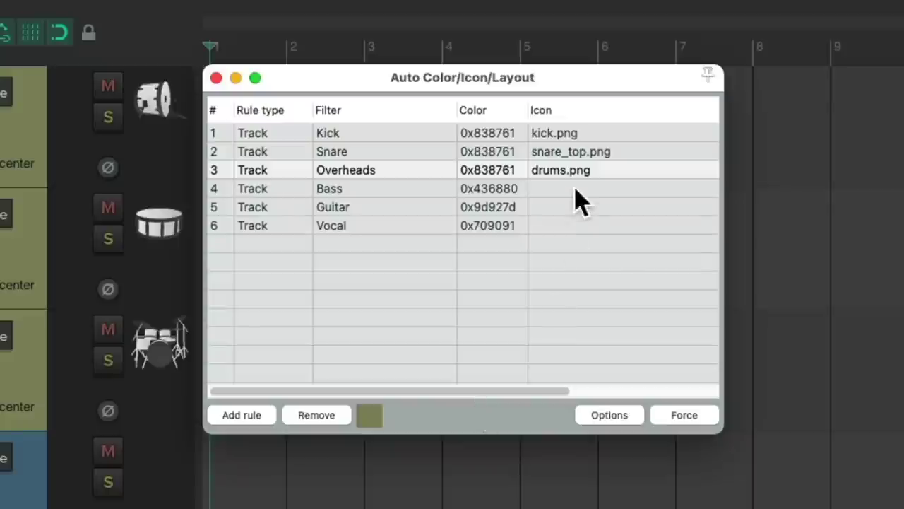
{"action": "right_click", "coordinate": [528, 100]}
{"action": "left_click", "coordinate": [531, 115]}
{"action": "double_click", "coordinate": [521, 346]}
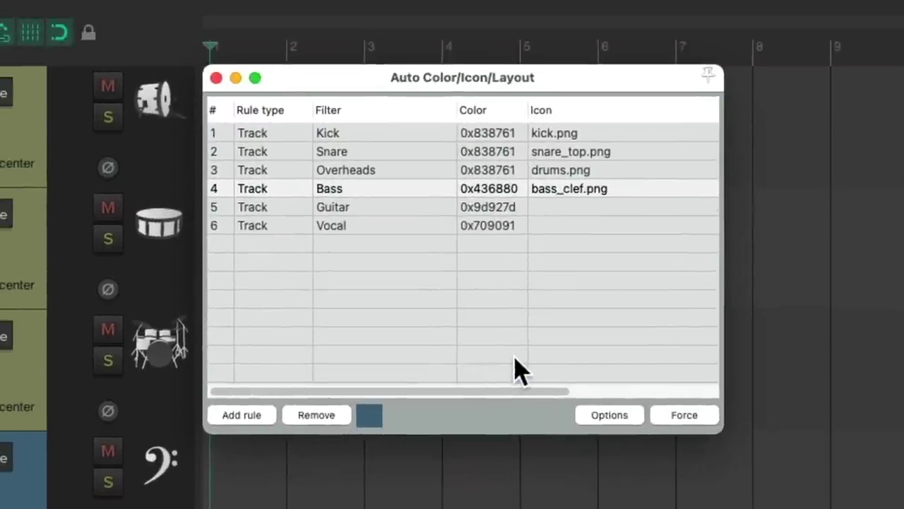
Step: Assign guitar_full.png to the Guitar rule and mic_dynamic_1.png to the Vocal rule
{"action": "right_click", "coordinate": [561, 207]}
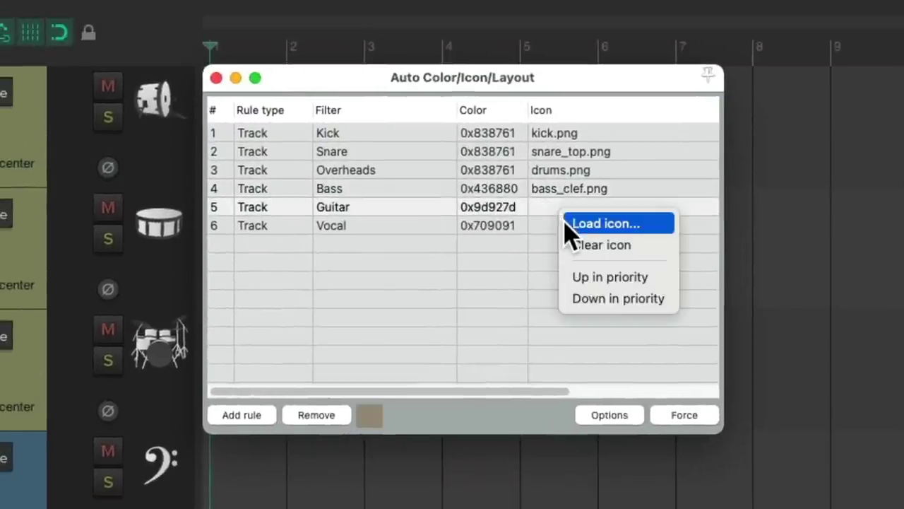
{"action": "left_click", "coordinate": [572, 220]}
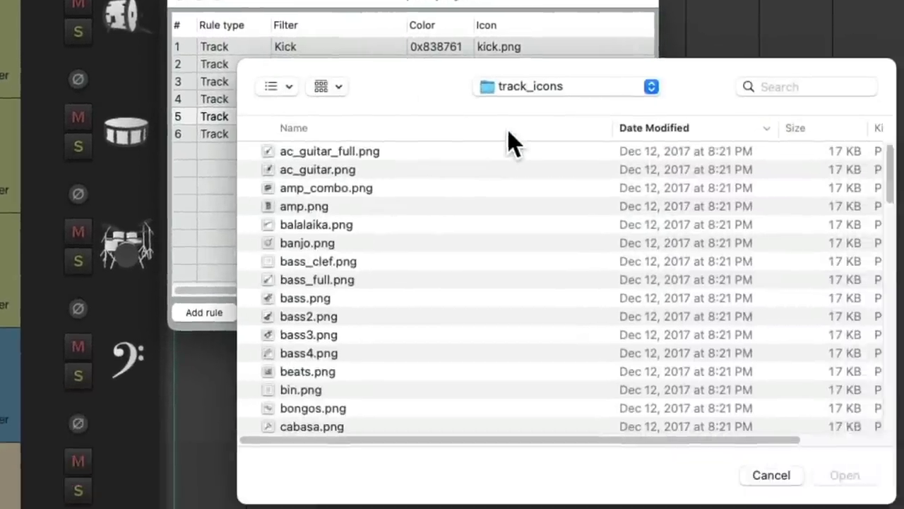
{"action": "type", "text": "guitar"}
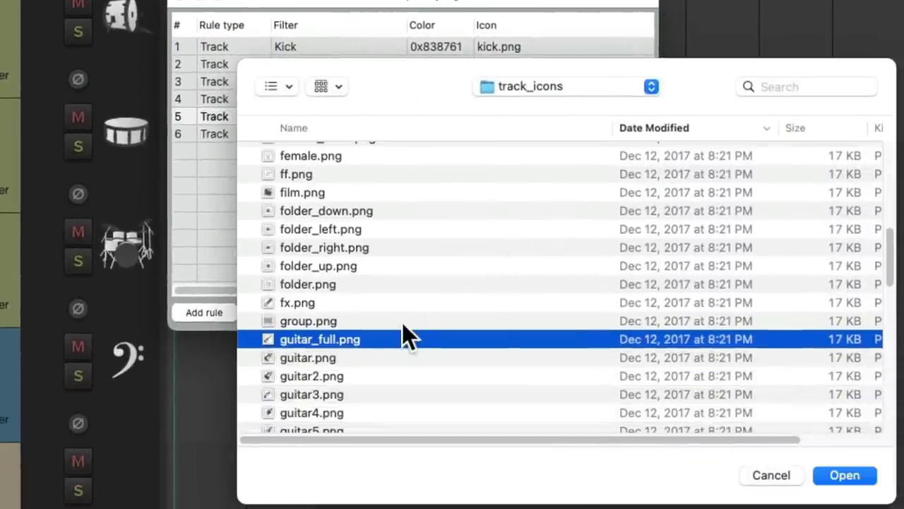
{"action": "double_click", "coordinate": [410, 336]}
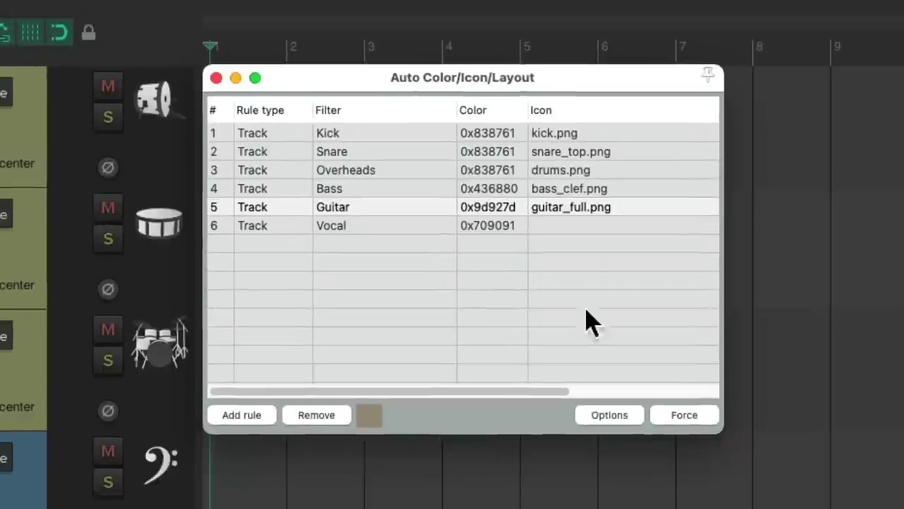
{"action": "right_click", "coordinate": [581, 225]}
{"action": "left_click", "coordinate": [583, 238]}
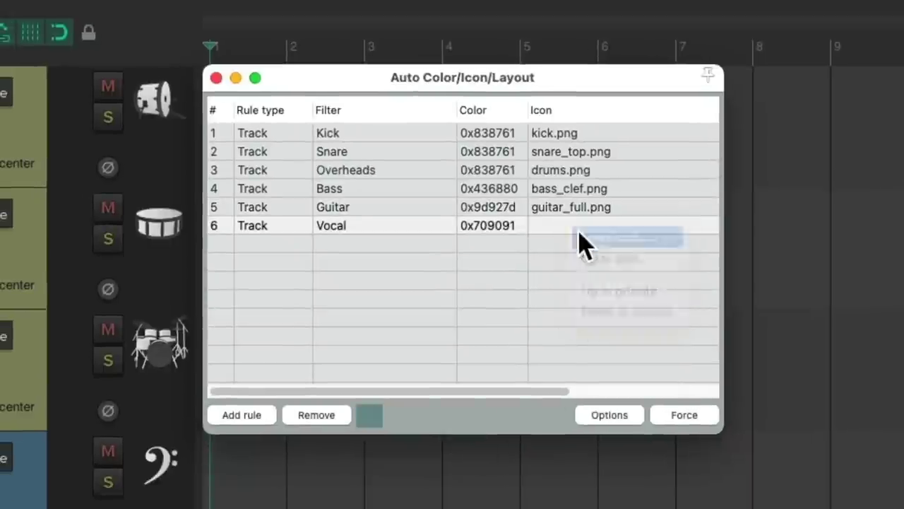
{"action": "type", "text": "mic"}
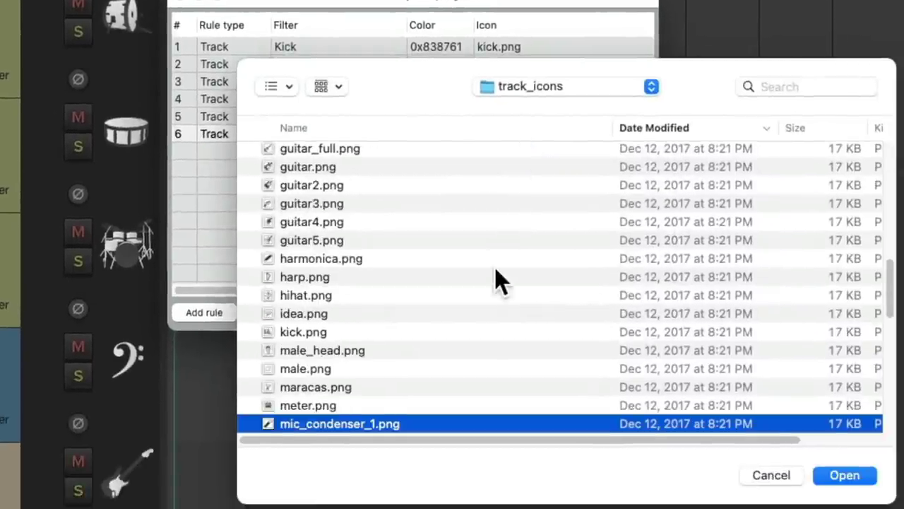
{"action": "scroll", "coordinate": [494, 276], "scroll_direction": "down", "scroll_amount": 2}
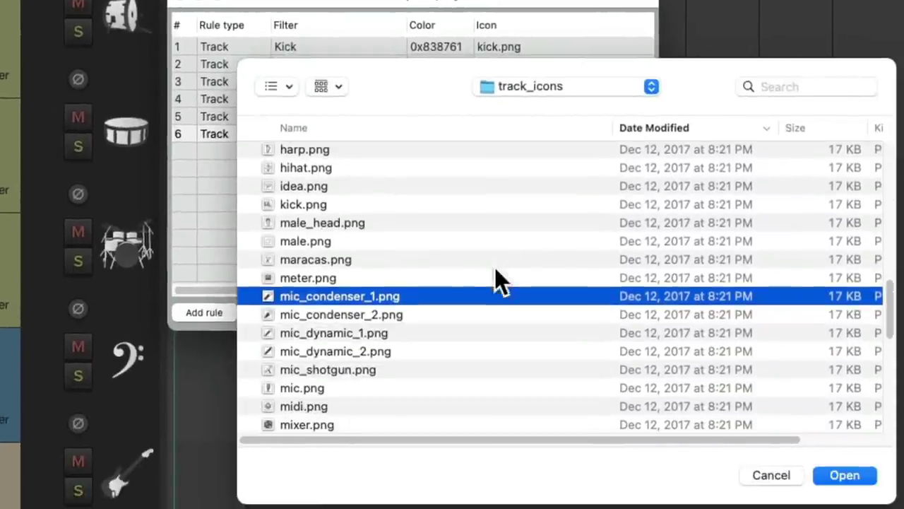
{"action": "double_click", "coordinate": [433, 333]}
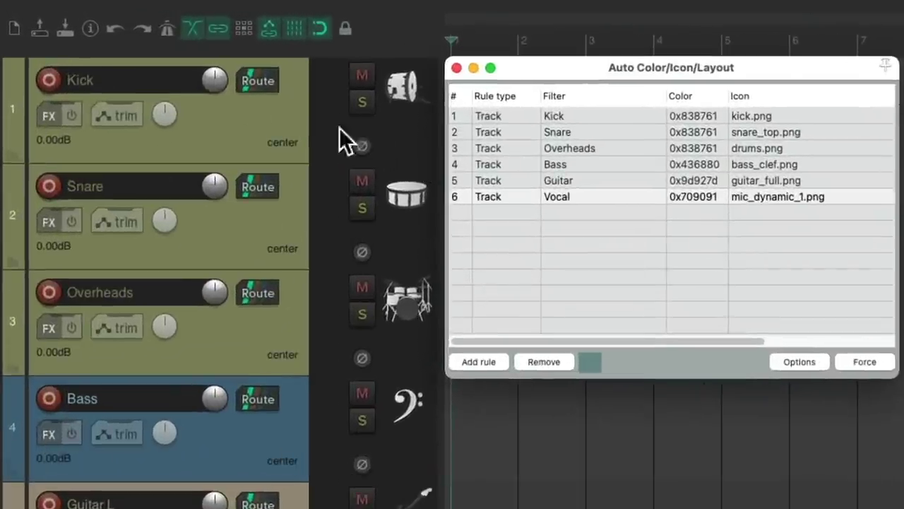
{"action": "double_click", "coordinate": [165, 84]}
{"action": "type", "text": "Bass"}
{"action": "key", "text": "Return"}
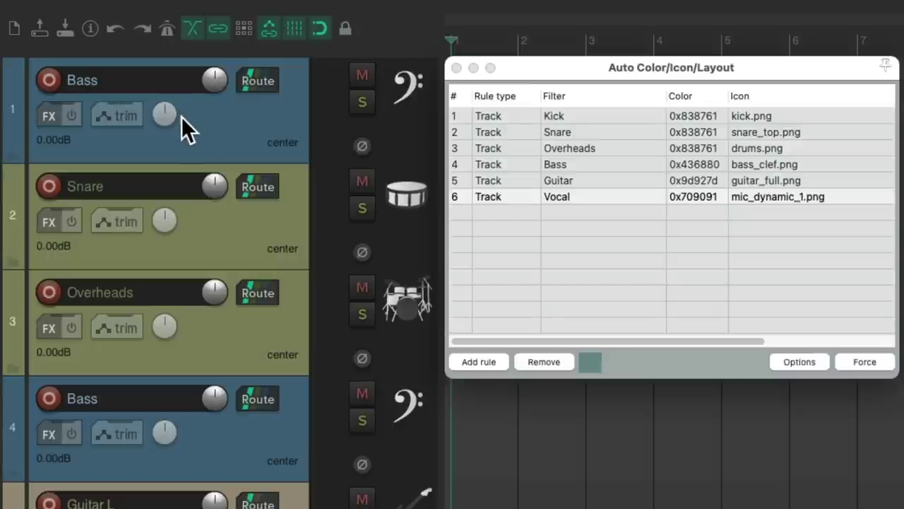
{"action": "double_click", "coordinate": [148, 88]}
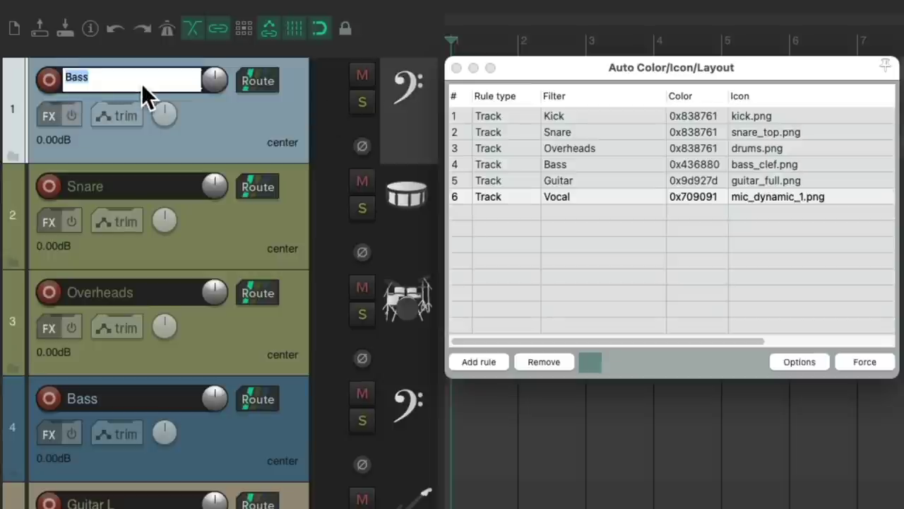
{"action": "type", "text": "Kick"}
{"action": "key", "text": "Return"}
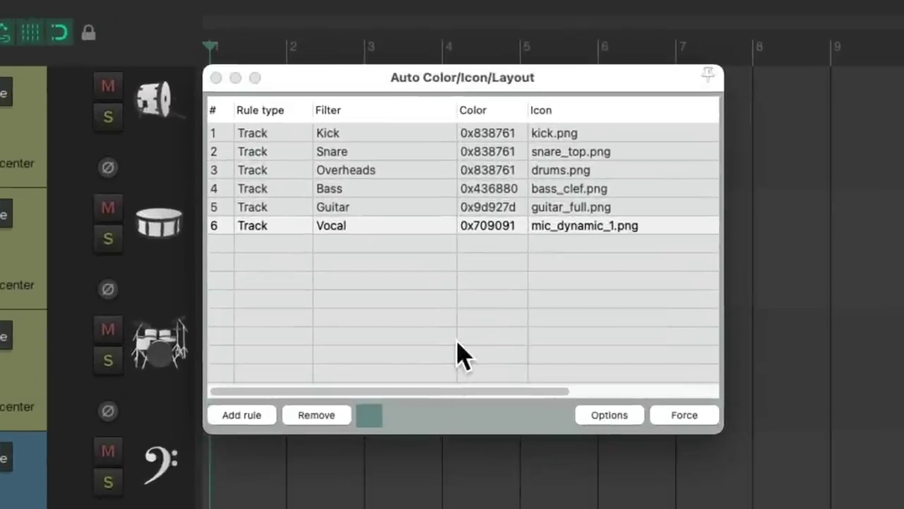
Step: Clear the icons from every Auto Color rule, Kick through Vocal
{"action": "right_click", "coordinate": [600, 132]}
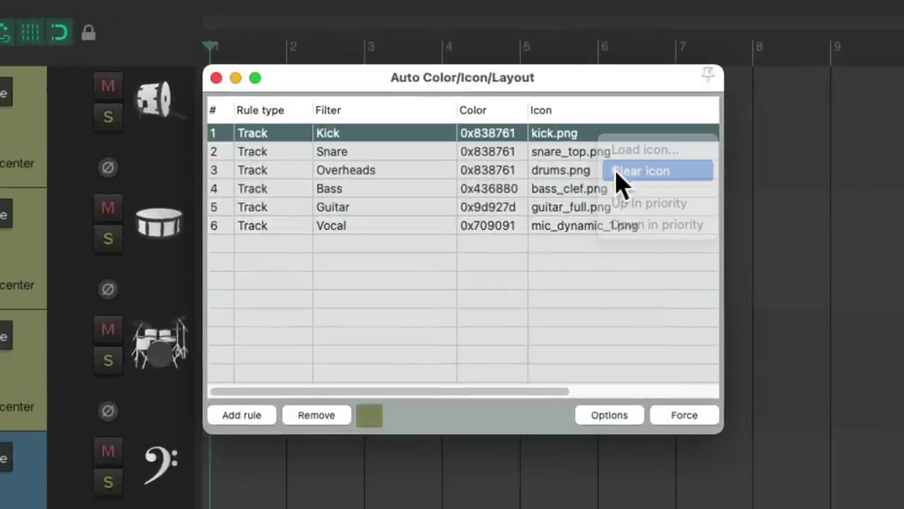
{"action": "left_click", "coordinate": [615, 183]}
{"action": "right_click", "coordinate": [565, 151]}
{"action": "left_click", "coordinate": [572, 185]}
{"action": "right_click", "coordinate": [565, 170]}
{"action": "left_click", "coordinate": [573, 203]}
{"action": "left_click", "coordinate": [572, 222]}
{"action": "right_click", "coordinate": [553, 206]}
{"action": "left_click", "coordinate": [574, 242]}
{"action": "right_click", "coordinate": [565, 225]}
{"action": "left_click", "coordinate": [568, 260]}
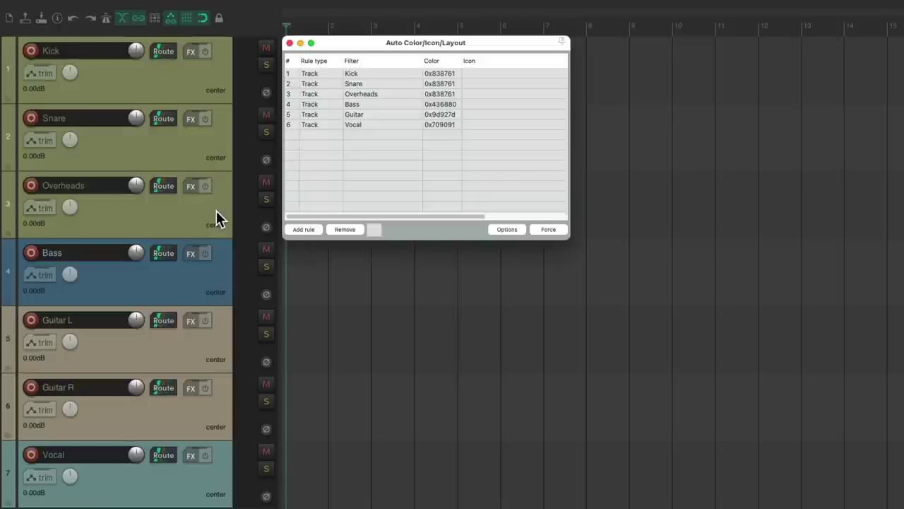
Step: Draw MIDI items on the Snare, Overheads, Bass, Guitar L, Guitar R and Vocal tracks
{"action": "left_click", "coordinate": [289, 43]}
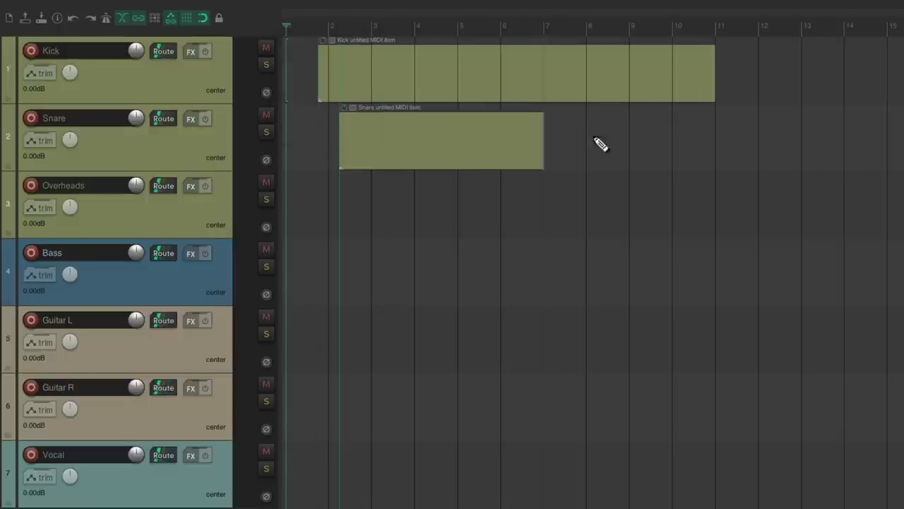
{"action": "left_click_drag", "start_coordinate": [599, 145], "coordinate": [704, 145]}
{"action": "left_click_drag", "start_coordinate": [350, 207], "coordinate": [726, 207]}
{"action": "left_click_drag", "start_coordinate": [350, 275], "coordinate": [661, 275]}
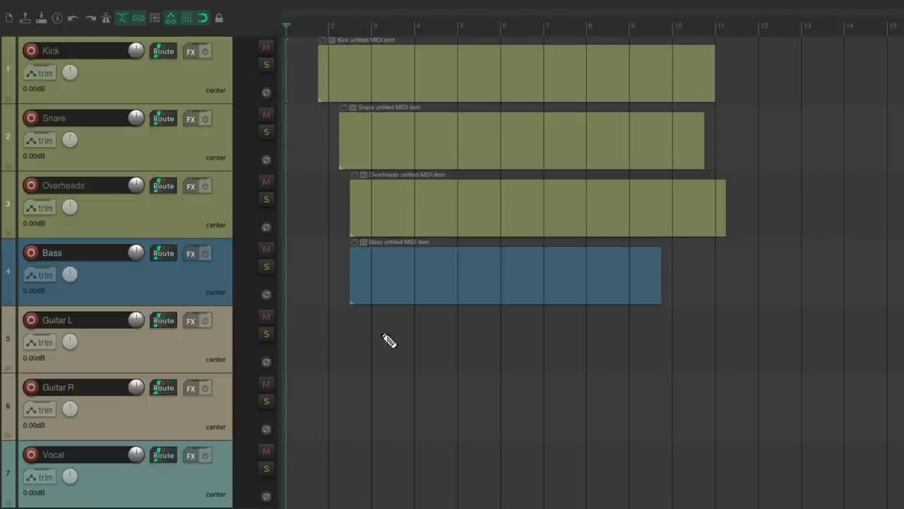
{"action": "left_click_drag", "start_coordinate": [349, 343], "coordinate": [694, 342]}
{"action": "left_click_drag", "start_coordinate": [350, 410], "coordinate": [715, 409]}
{"action": "left_click_drag", "start_coordinate": [361, 477], "coordinate": [673, 477]}
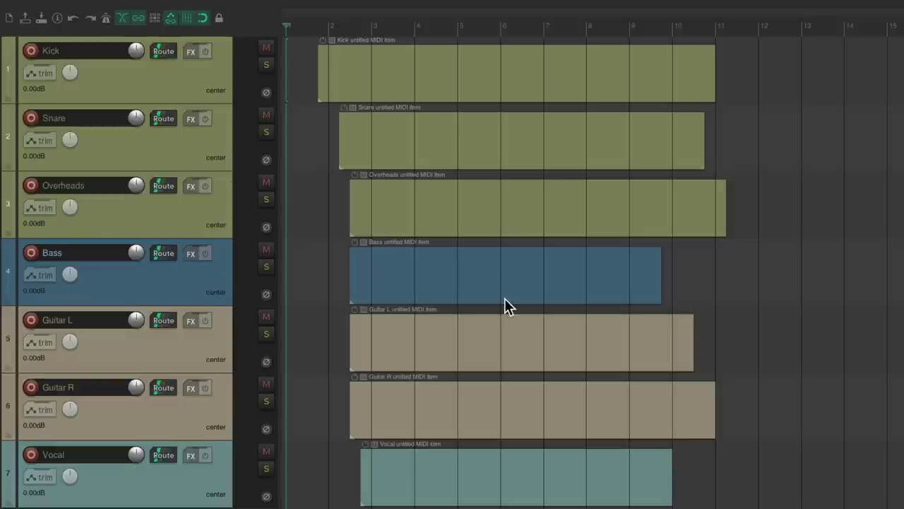
{"action": "key", "text": "ctrl+shift+a"}
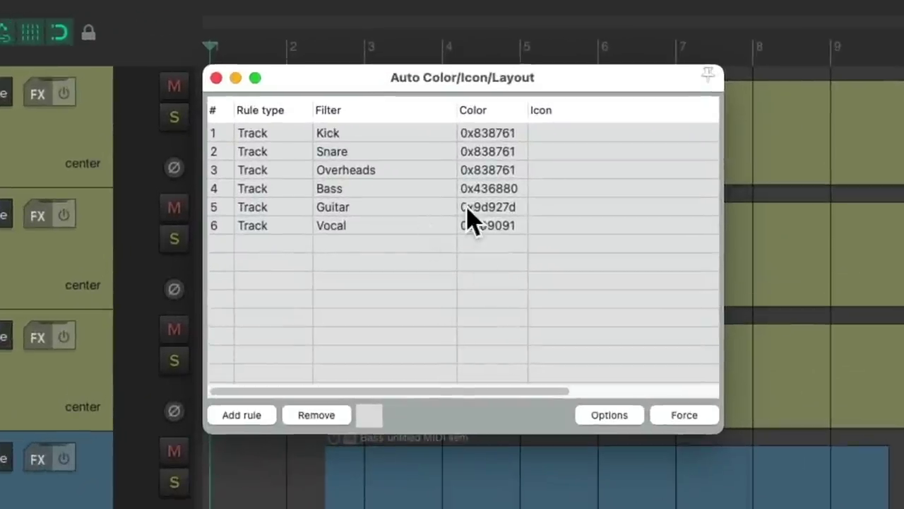
Step: Change the Guitar rule's colour to yellow 0xb9b951
{"action": "right_click", "coordinate": [505, 212]}
{"action": "left_click", "coordinate": [511, 221]}
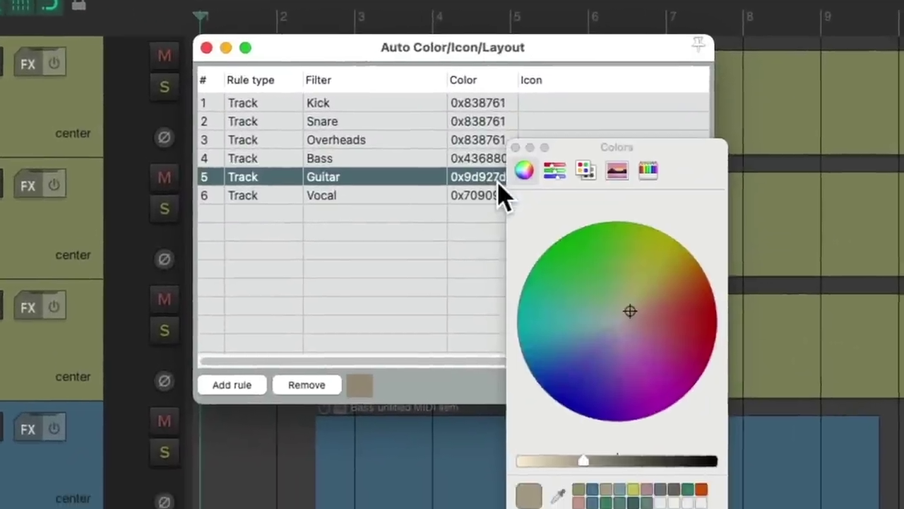
{"action": "left_click", "coordinate": [631, 470]}
{"action": "left_click", "coordinate": [509, 128]}
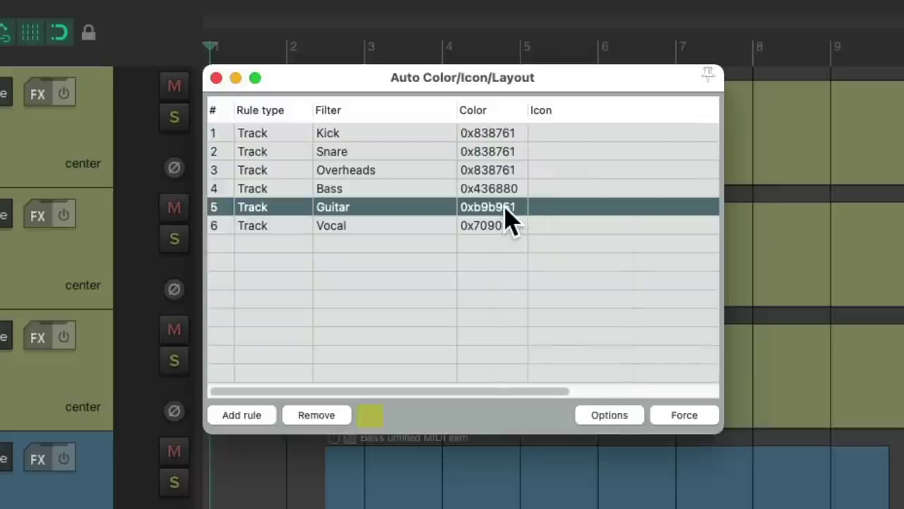
Step: Set the Guitar rule's colour back to greyish tan 0x9d927d
{"action": "right_click", "coordinate": [450, 116]}
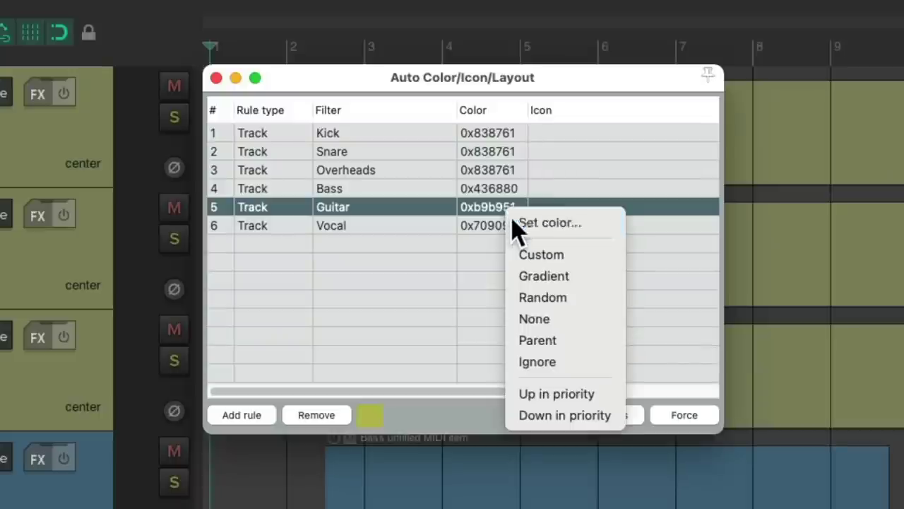
{"action": "left_click", "coordinate": [456, 123]}
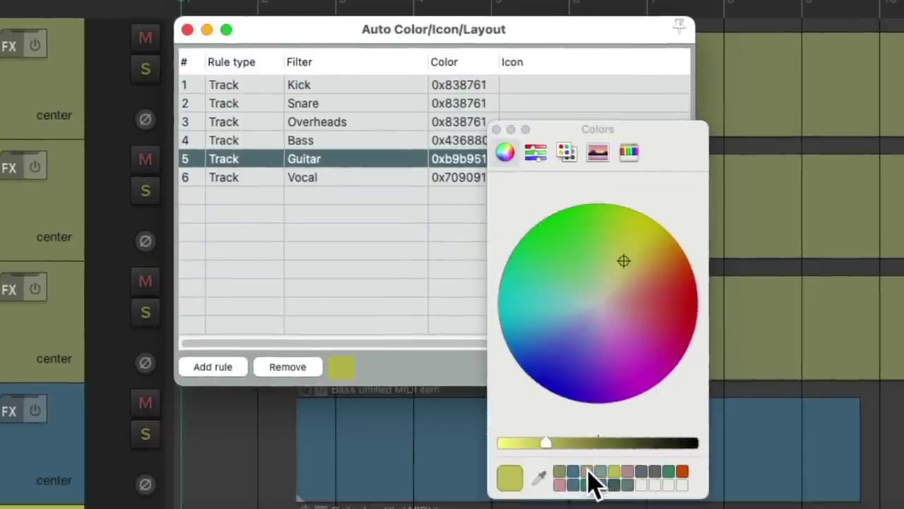
{"action": "left_click", "coordinate": [609, 501]}
{"action": "left_click", "coordinate": [496, 130]}
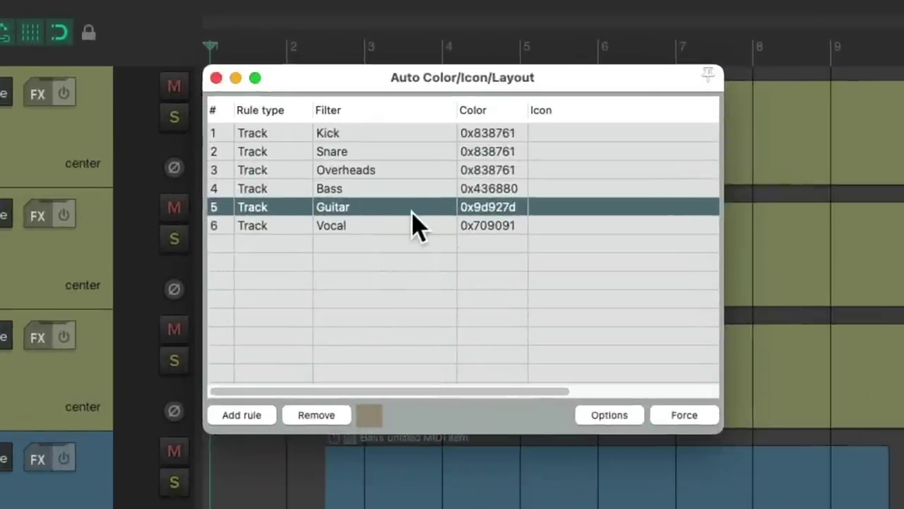
Step: Add markers named Intro at bar 1, Verse at bar 5 and Chorus at bar 9
{"action": "left_click", "coordinate": [216, 78]}
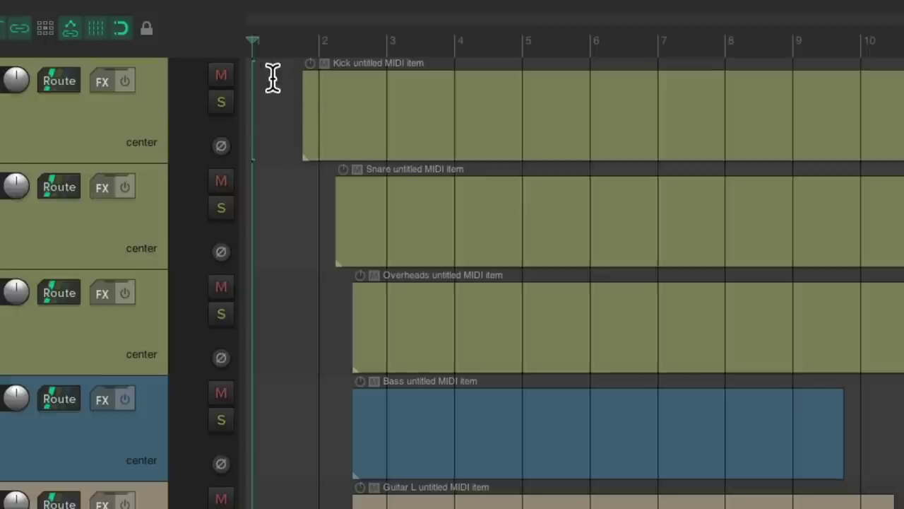
{"action": "key", "text": "shift+m"}
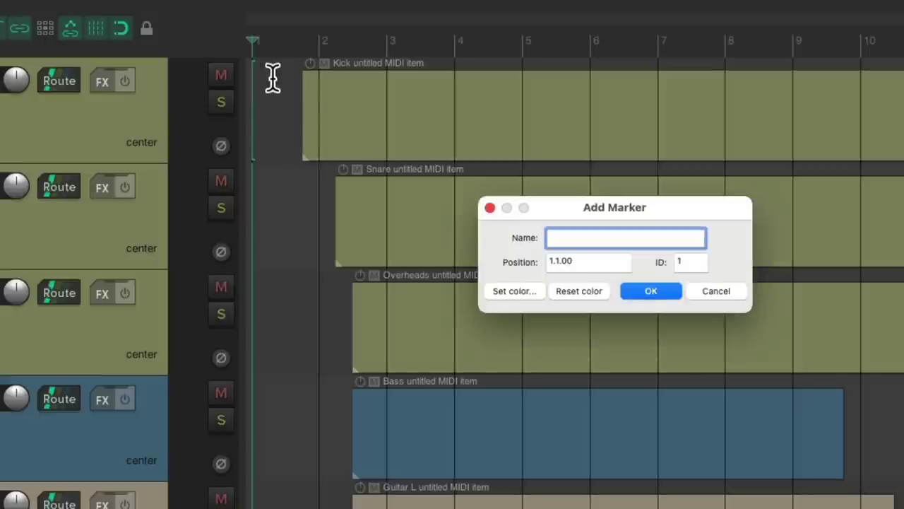
{"action": "type", "text": "Intro"}
{"action": "key", "text": "Return"}
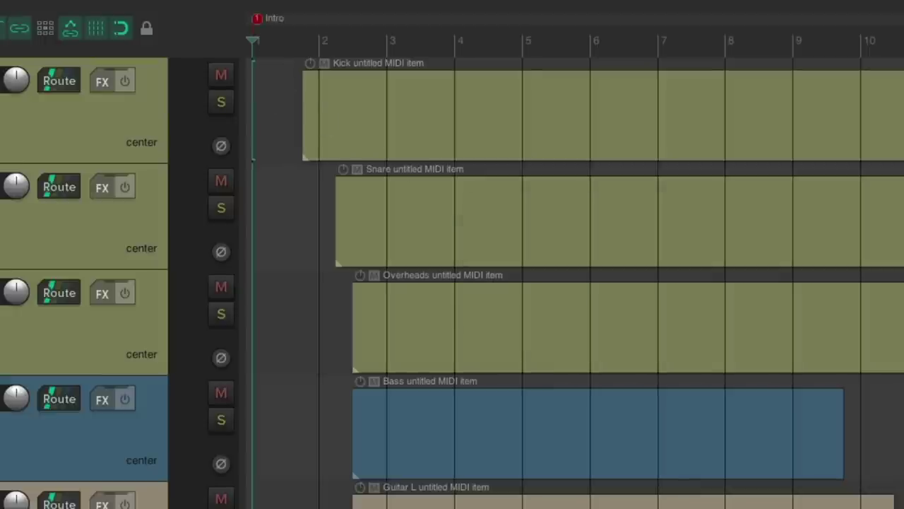
{"action": "left_click", "coordinate": [523, 40]}
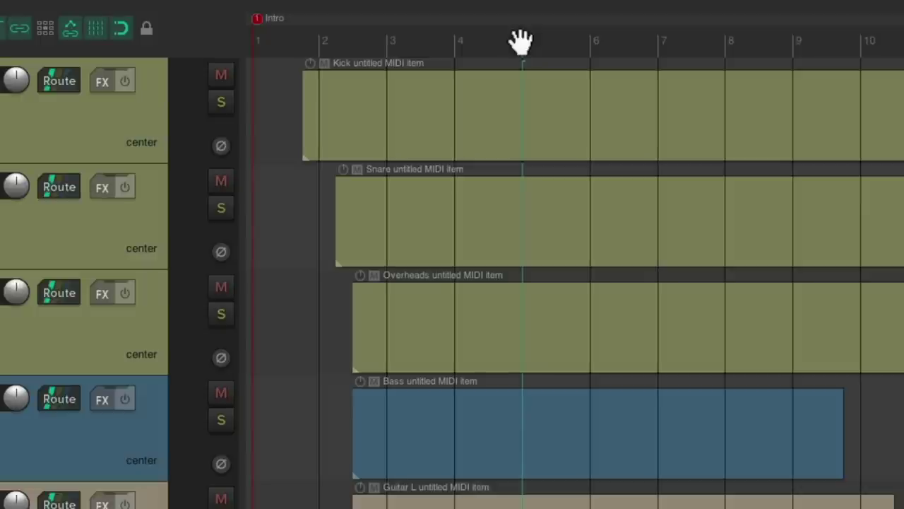
{"action": "key", "text": "shift+m"}
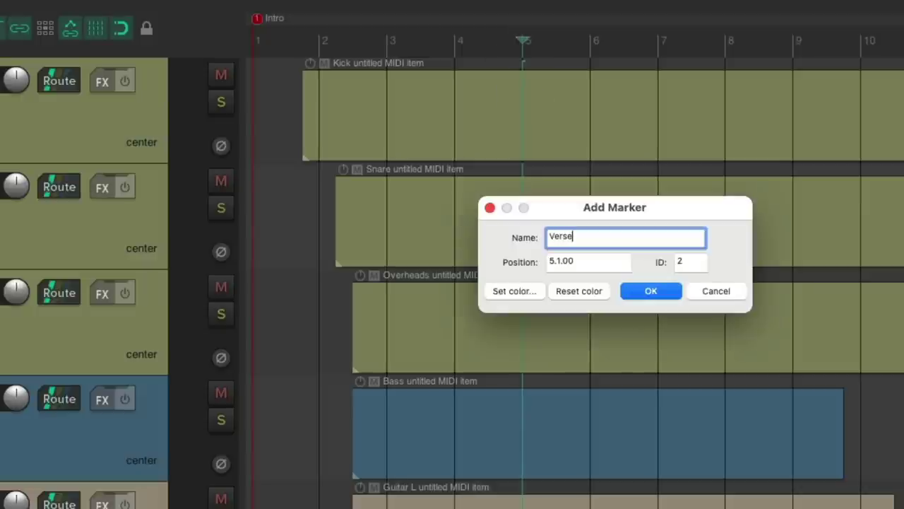
{"action": "type", "text": "Verse"}
{"action": "key", "text": "Return"}
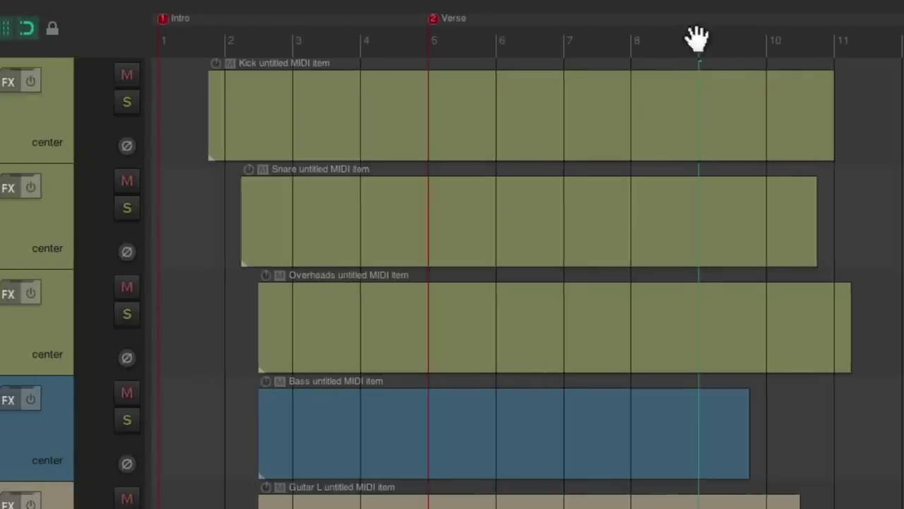
{"action": "key", "text": "shift+m"}
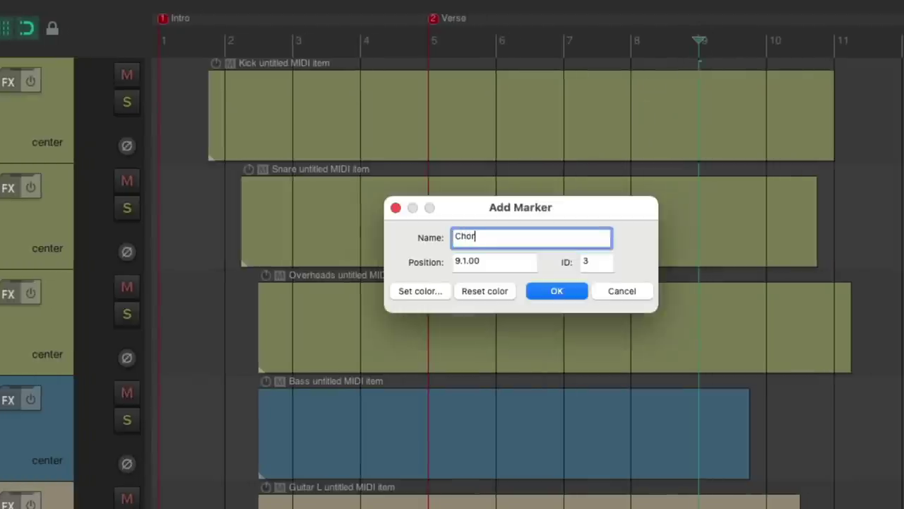
{"action": "key", "text": "Return"}
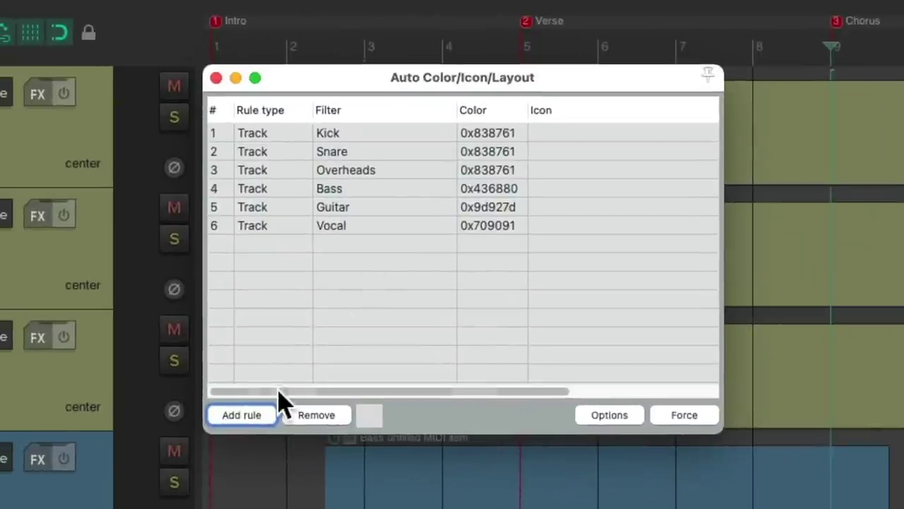
Step: Add a Marker rule filtering 'Intro' with light cyan colour 0xa7feff
{"action": "left_click", "coordinate": [242, 414]}
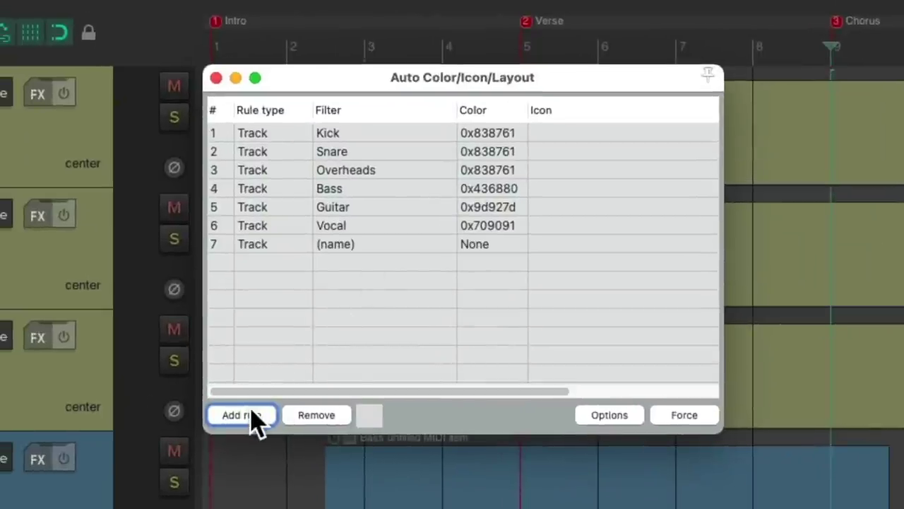
{"action": "right_click", "coordinate": [297, 248]}
{"action": "left_click", "coordinate": [304, 279]}
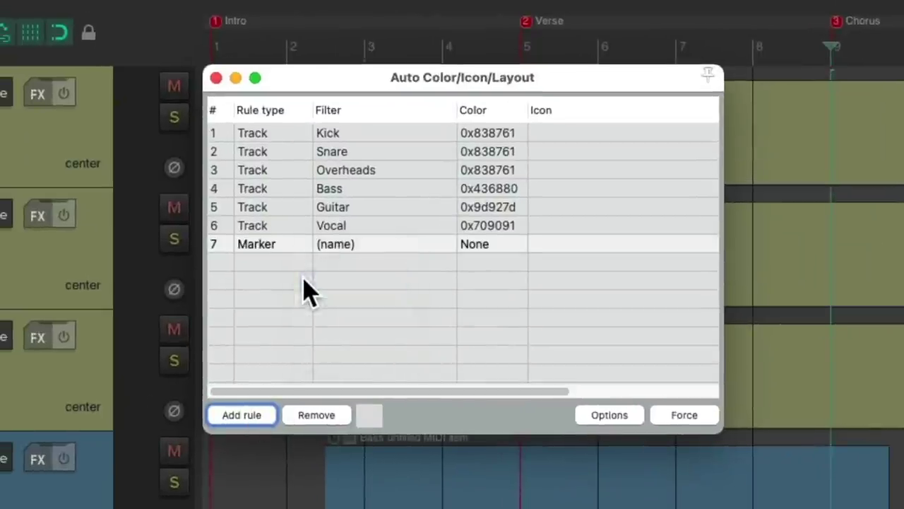
{"action": "double_click", "coordinate": [396, 246]}
{"action": "type", "text": "Intro"}
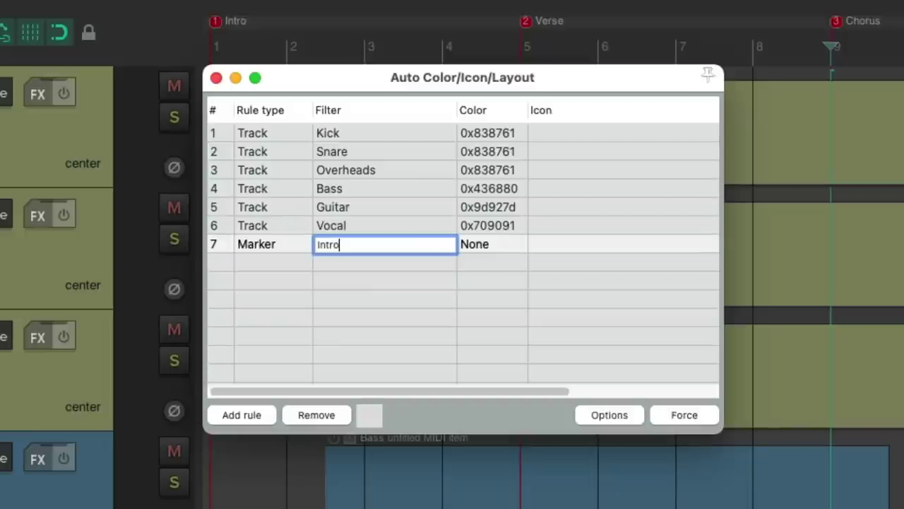
{"action": "key", "text": "Return"}
{"action": "right_click", "coordinate": [496, 247]}
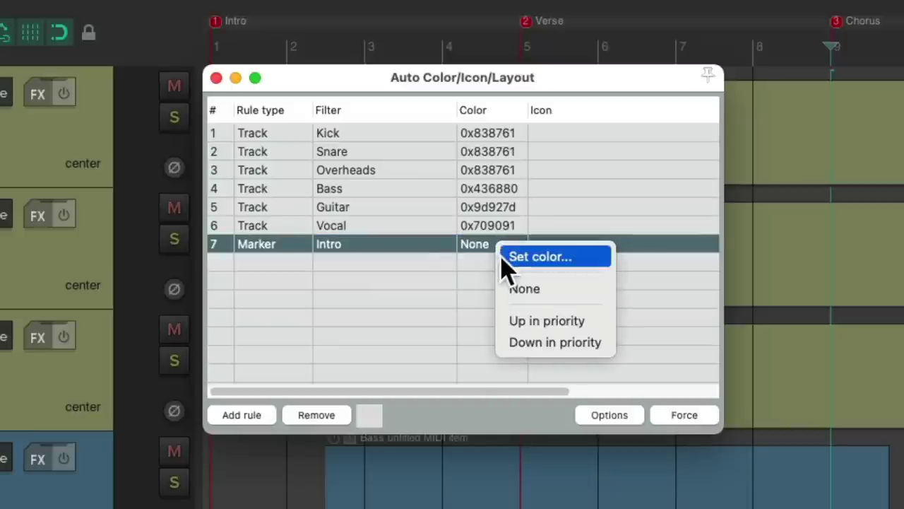
{"action": "left_click", "coordinate": [503, 256]}
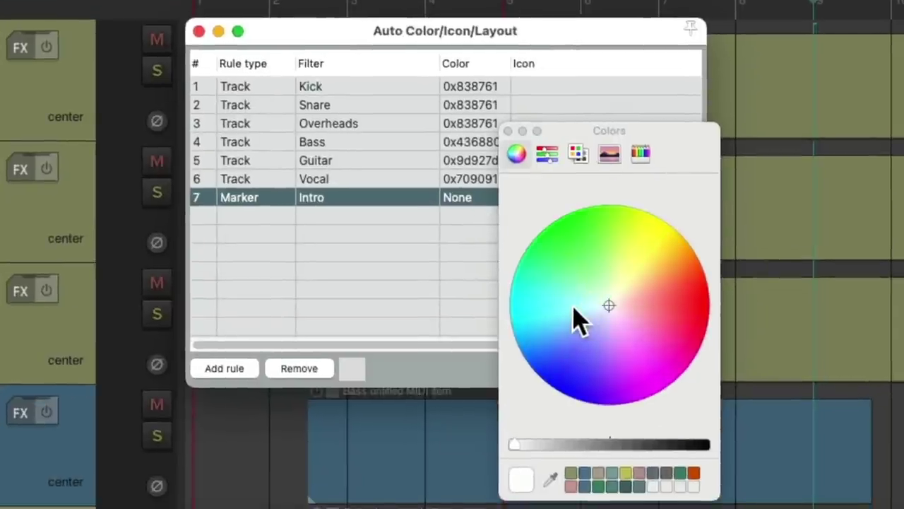
{"action": "left_click", "coordinate": [595, 344]}
{"action": "left_click", "coordinate": [509, 131]}
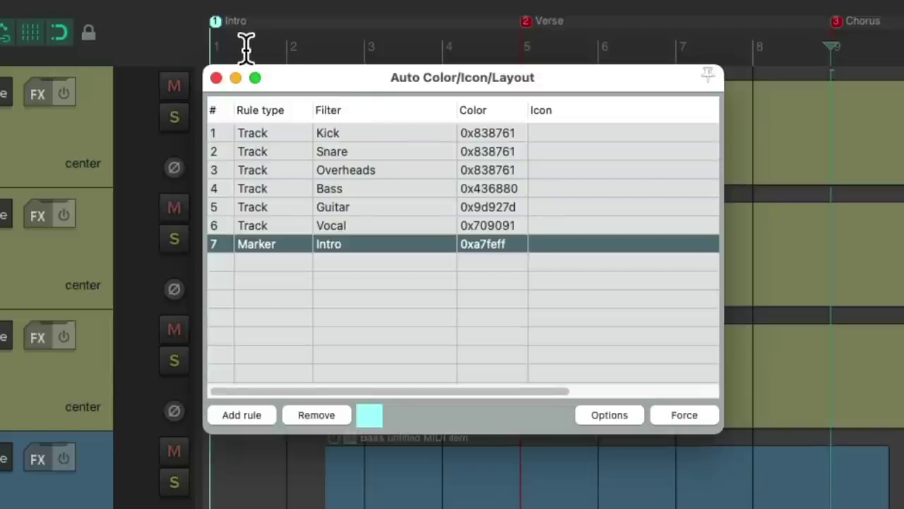
Step: Add a Marker rule filtering 'Verse' with green colour 0x89ff87
{"action": "left_click", "coordinate": [258, 417]}
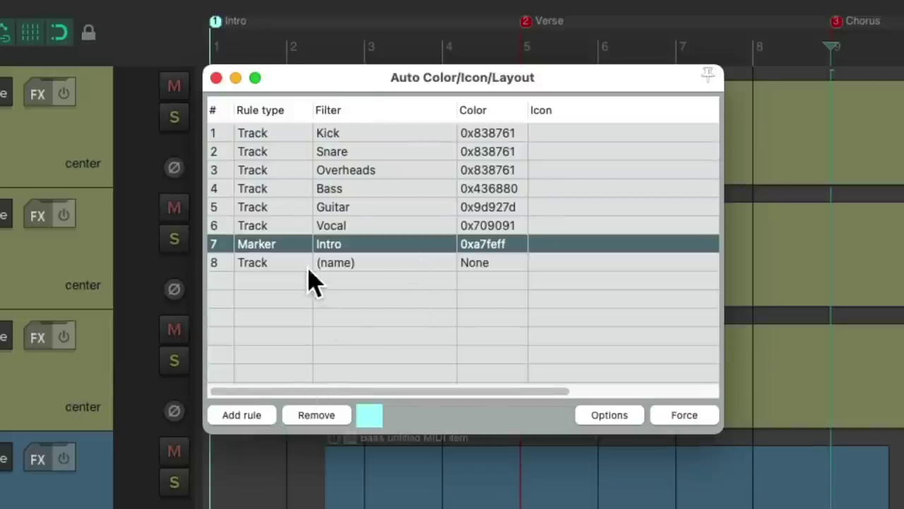
{"action": "right_click", "coordinate": [284, 264]}
{"action": "left_click", "coordinate": [295, 300]}
{"action": "double_click", "coordinate": [365, 262]}
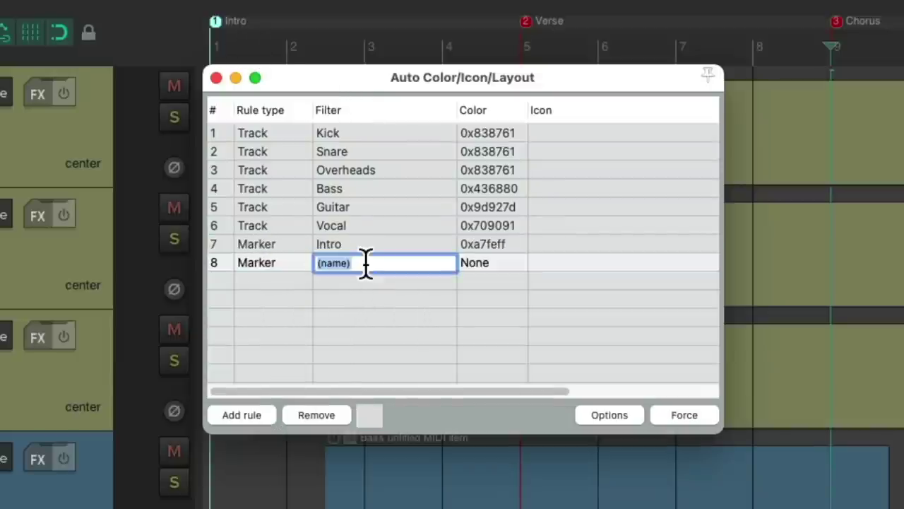
{"action": "type", "text": "Verse"}
{"action": "key", "text": "Return"}
{"action": "right_click", "coordinate": [486, 270]}
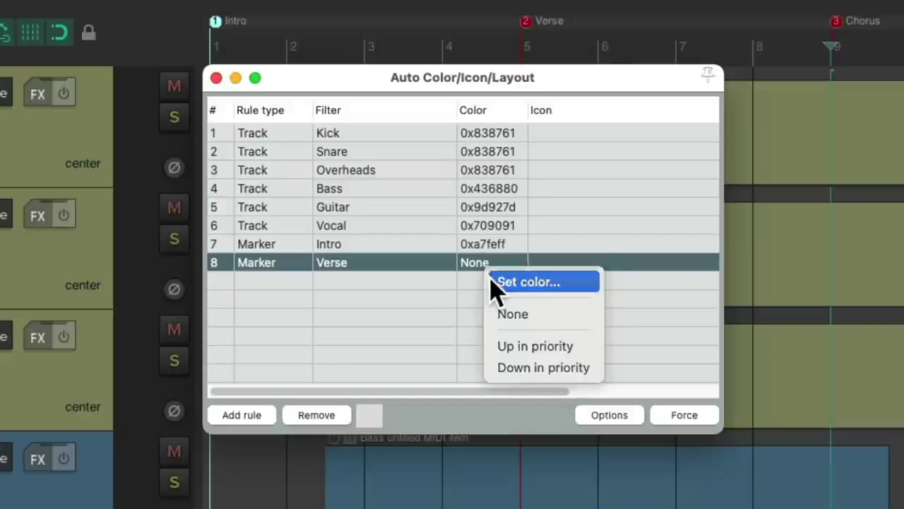
{"action": "left_click", "coordinate": [494, 281]}
{"action": "left_click", "coordinate": [606, 291]}
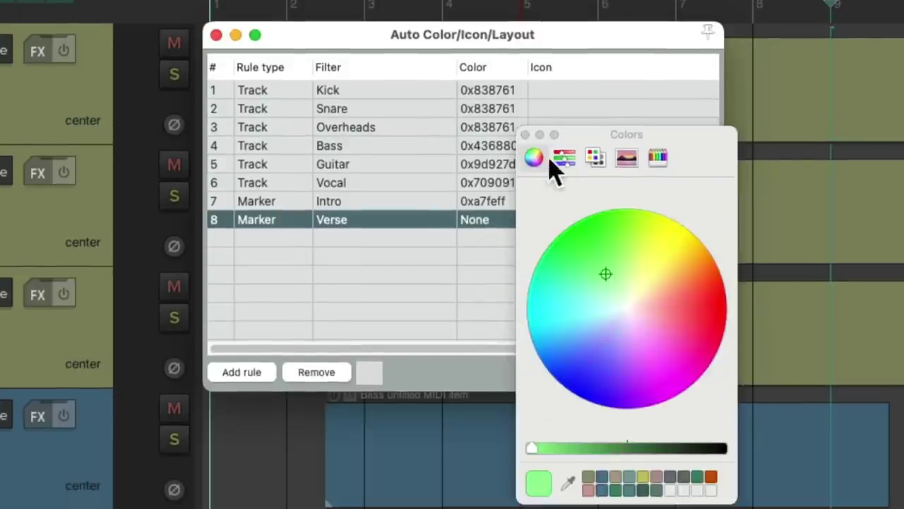
{"action": "left_click", "coordinate": [525, 151]}
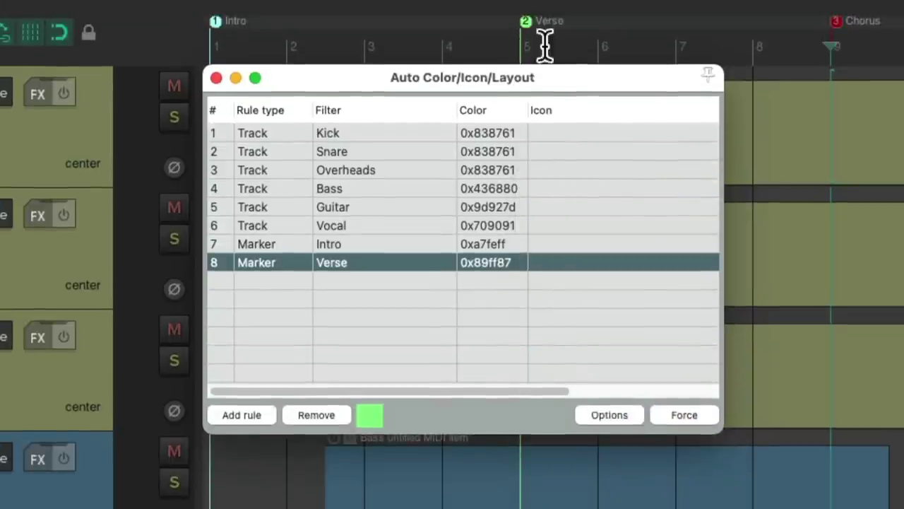
Step: Add a Marker rule filtering 'Chorus' with pink-red colour 0xfc7779, then close the rules window
{"action": "left_click", "coordinate": [239, 417]}
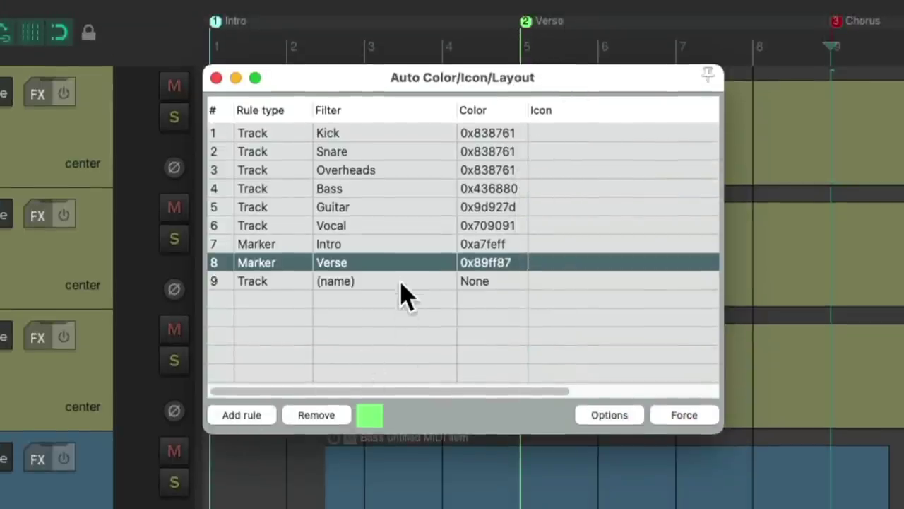
{"action": "left_click", "coordinate": [401, 281]}
{"action": "right_click", "coordinate": [283, 287]}
{"action": "left_click", "coordinate": [296, 319]}
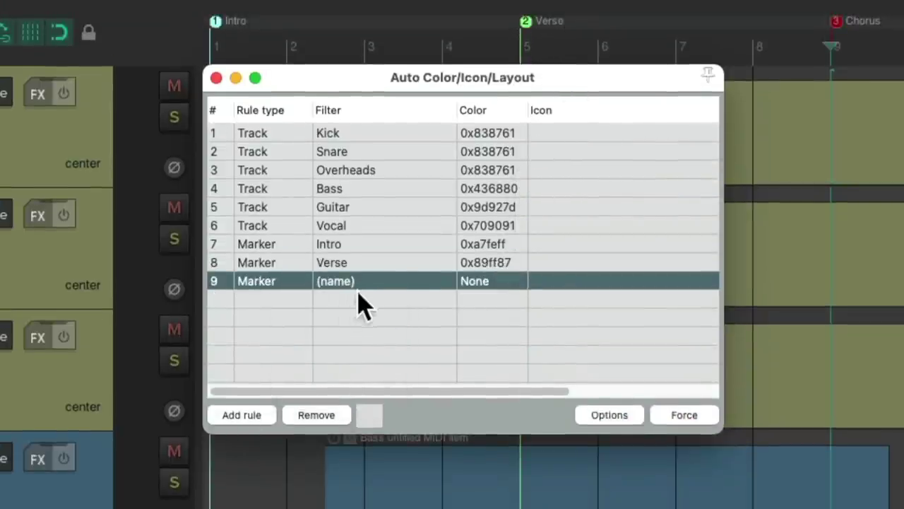
{"action": "left_click", "coordinate": [364, 282]}
{"action": "type", "text": "Chorus"}
{"action": "key", "text": "Return"}
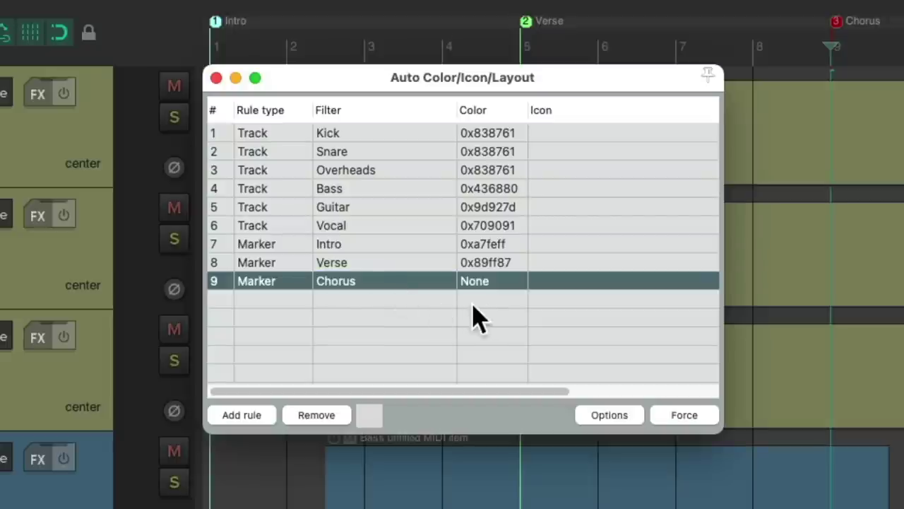
{"action": "right_click", "coordinate": [500, 283]}
{"action": "left_click", "coordinate": [510, 302]}
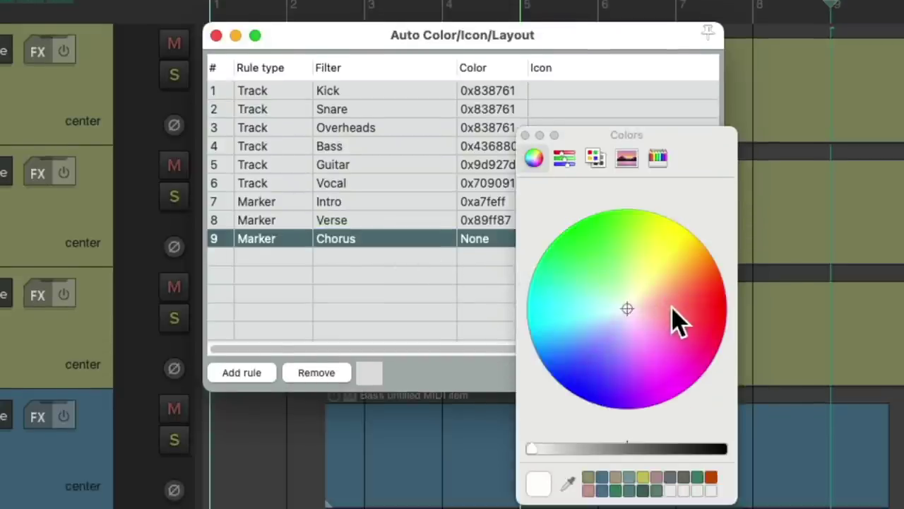
{"action": "left_click", "coordinate": [672, 309]}
{"action": "left_click", "coordinate": [525, 134]}
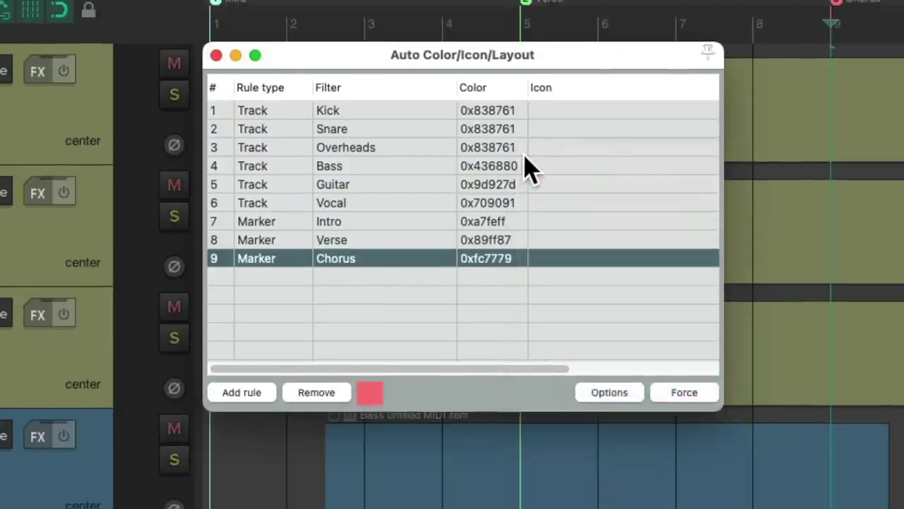
{"action": "left_click", "coordinate": [216, 79]}
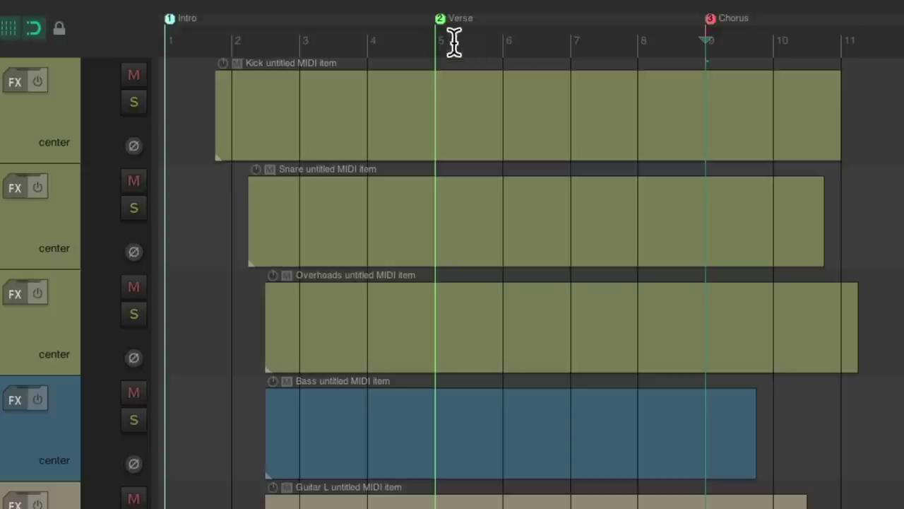
Step: Rename marker 2 to Chorus 1, then Verse 1, and delete the Chorus marker
{"action": "double_click", "coordinate": [440, 19]}
{"action": "type", "text": "Chorus 1"}
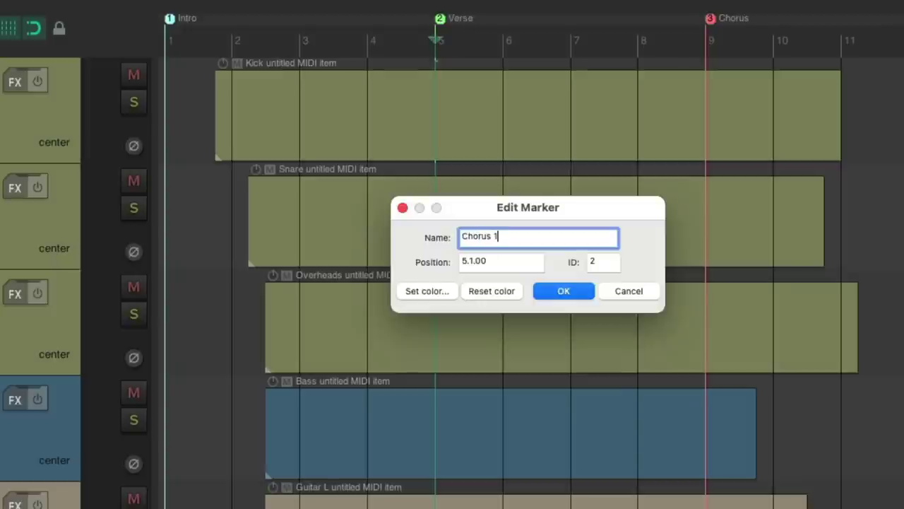
{"action": "key", "text": "Return"}
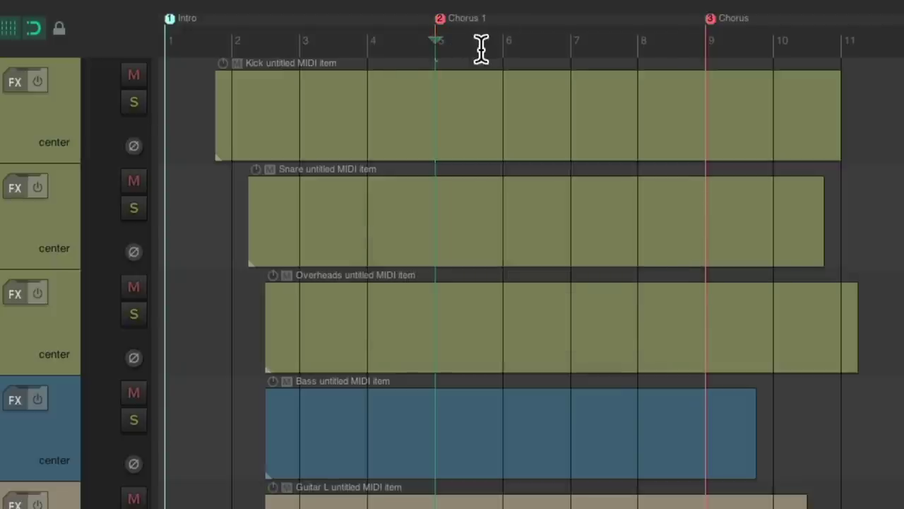
{"action": "double_click", "coordinate": [440, 19]}
{"action": "type", "text": "Verse 1"}
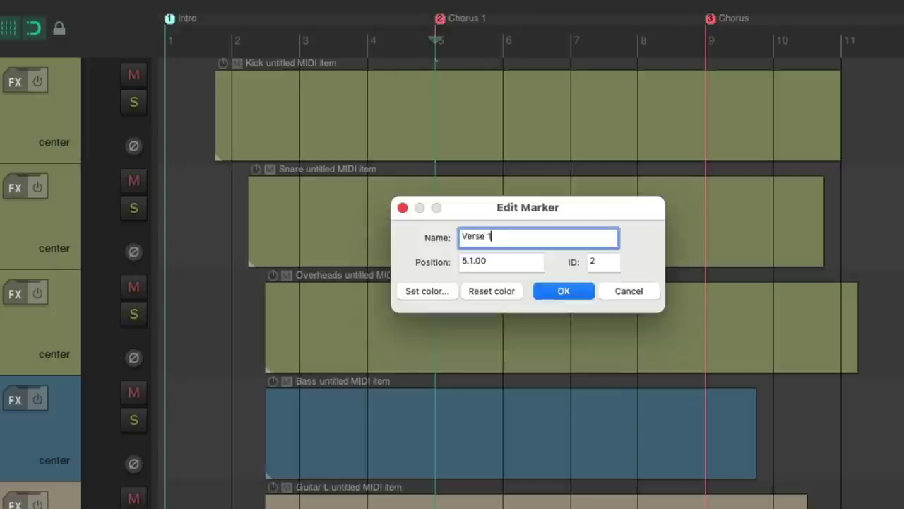
{"action": "key", "text": "Return"}
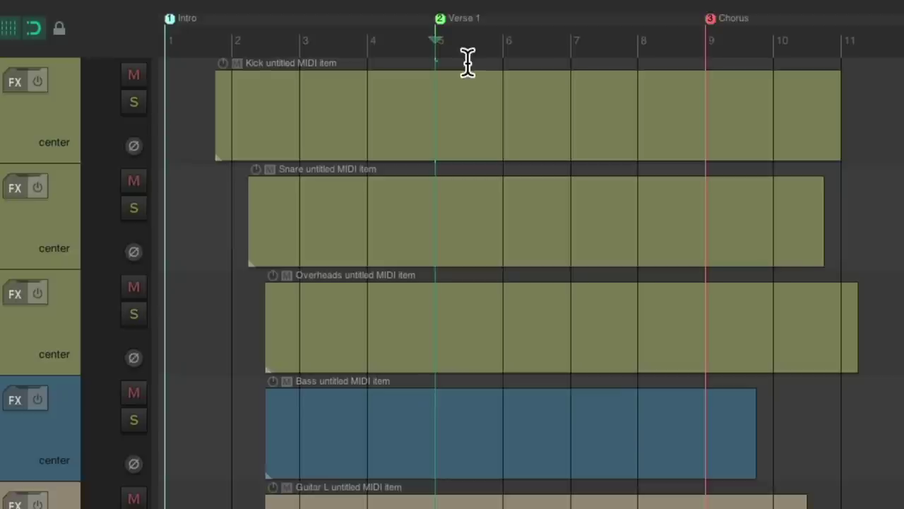
{"action": "left_click", "coordinate": [708, 19], "text": "alt"}
Step: Delete the Verse 1 and Intro markers and create regions over bars 1–5 and 5–9
{"action": "left_click", "coordinate": [440, 19], "text": "alt"}
{"action": "left_click", "coordinate": [162, 19], "text": "alt"}
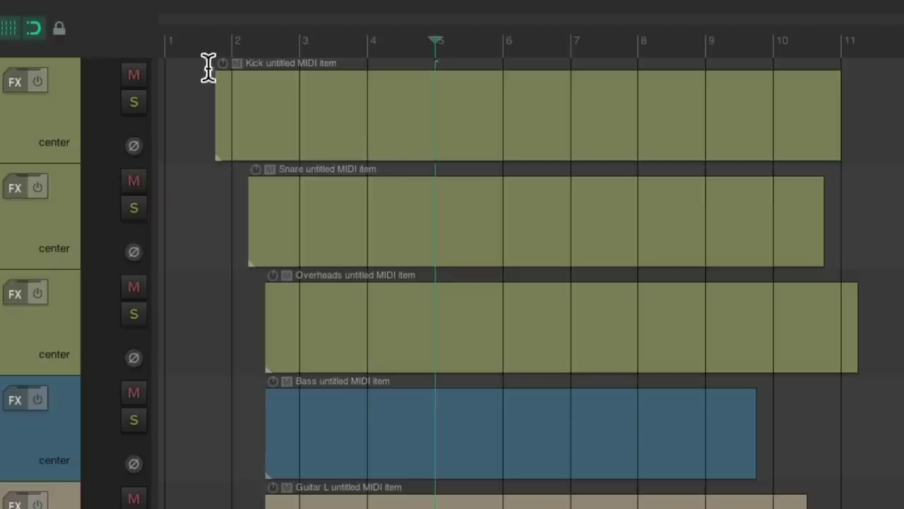
{"action": "left_click_drag", "start_coordinate": [169, 45], "coordinate": [437, 45]}
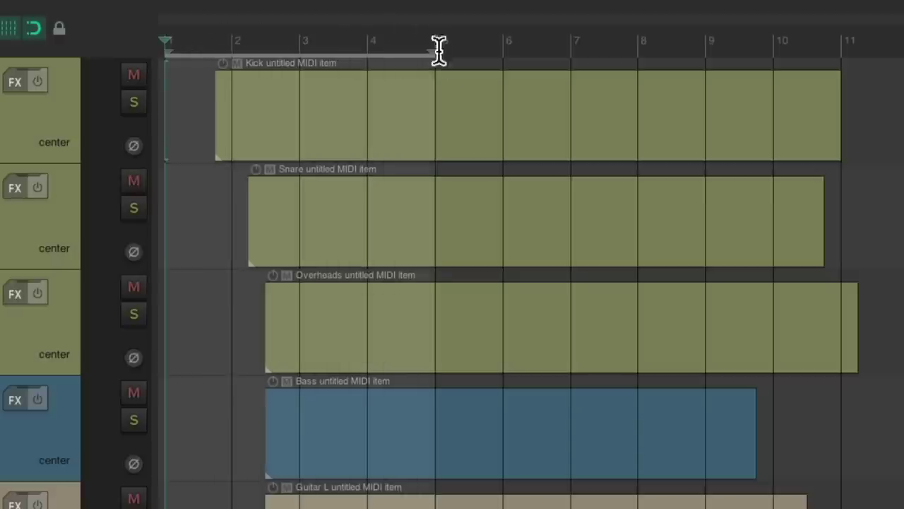
{"action": "key", "text": "shift+r"}
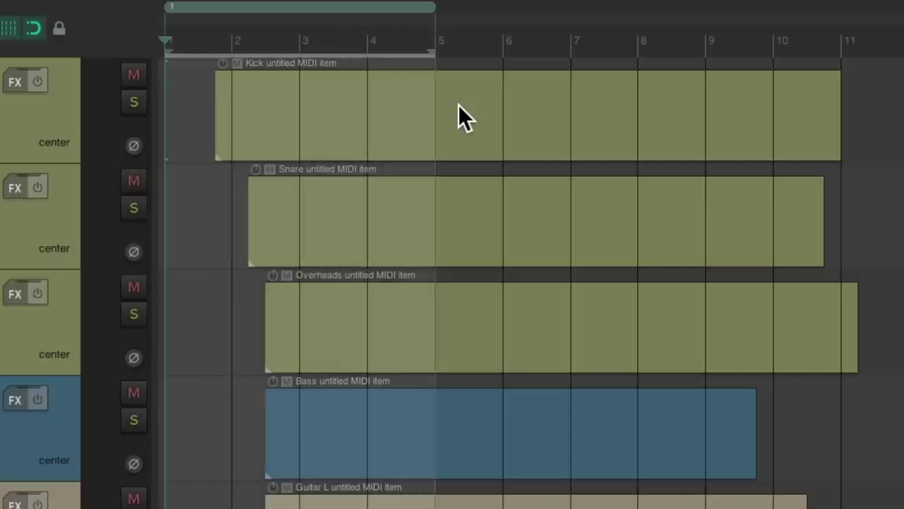
{"action": "left_click_drag", "start_coordinate": [379, 49], "coordinate": [861, 41]}
{"action": "key", "text": "shift+r"}
{"action": "key", "text": "shift+r"}
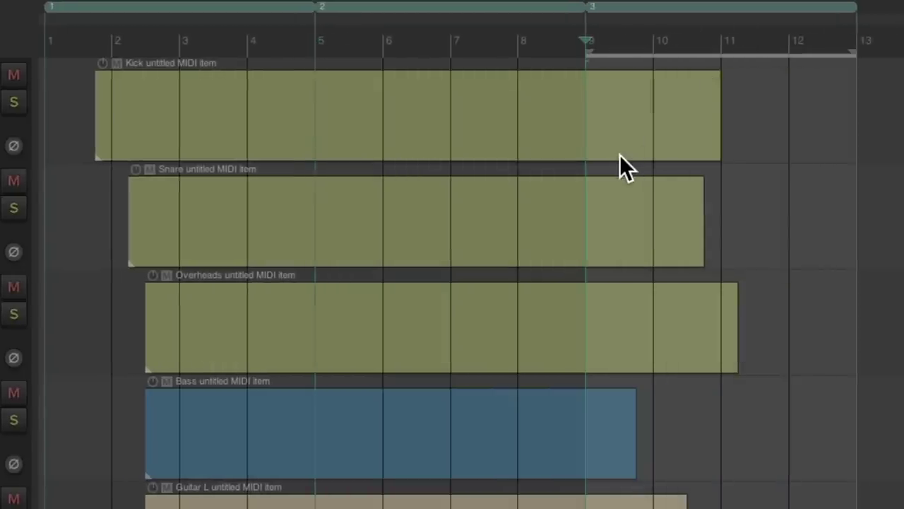
Step: Name the three regions Intro, Verse and Chorus
{"action": "right_click", "coordinate": [239, 4]}
{"action": "left_click", "coordinate": [247, 19]}
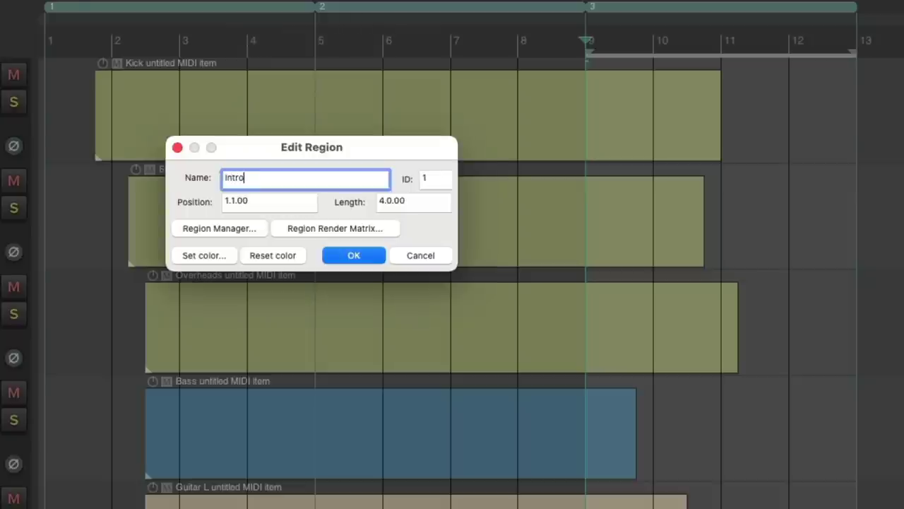
{"action": "key", "text": "Return"}
{"action": "right_click", "coordinate": [400, 6]}
{"action": "left_click", "coordinate": [406, 19]}
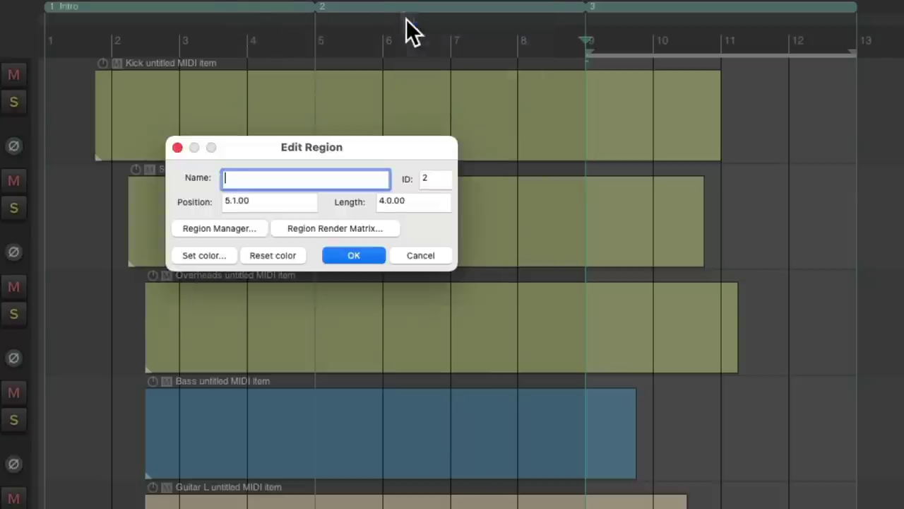
{"action": "type", "text": "Verse"}
{"action": "key", "text": "Return"}
{"action": "right_click", "coordinate": [643, 9]}
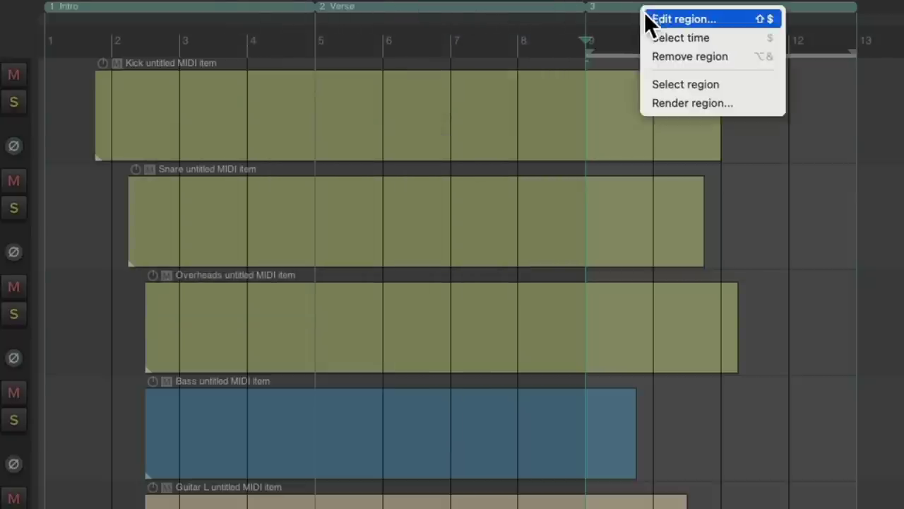
{"action": "left_click", "coordinate": [647, 20]}
{"action": "type", "text": "Chorus"}
{"action": "key", "text": "Return"}
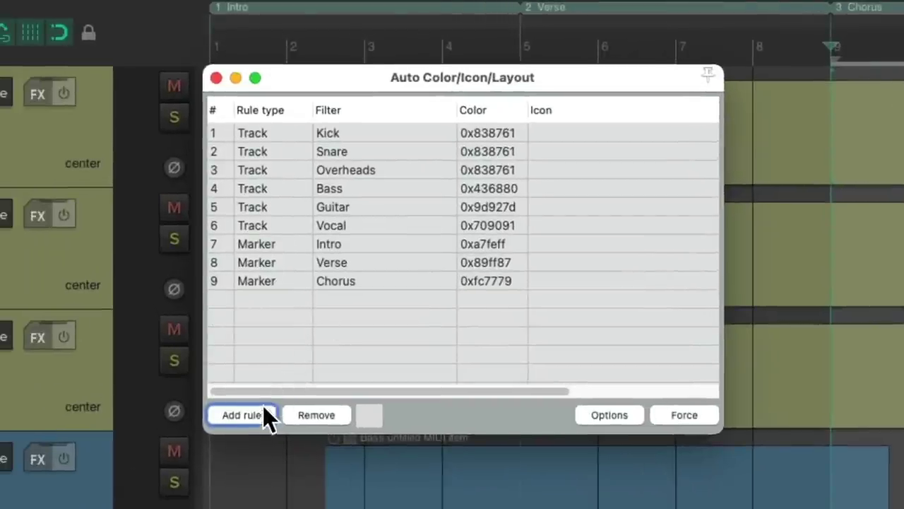
Step: Add a tenth auto-color rule, then delete it unchanged
{"action": "left_click", "coordinate": [244, 415]}
{"action": "right_click", "coordinate": [293, 302]}
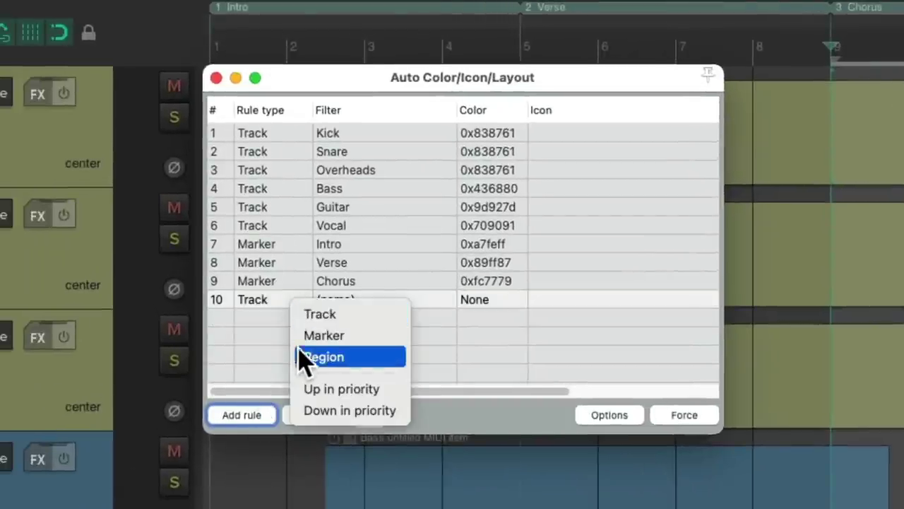
{"action": "left_click", "coordinate": [277, 350]}
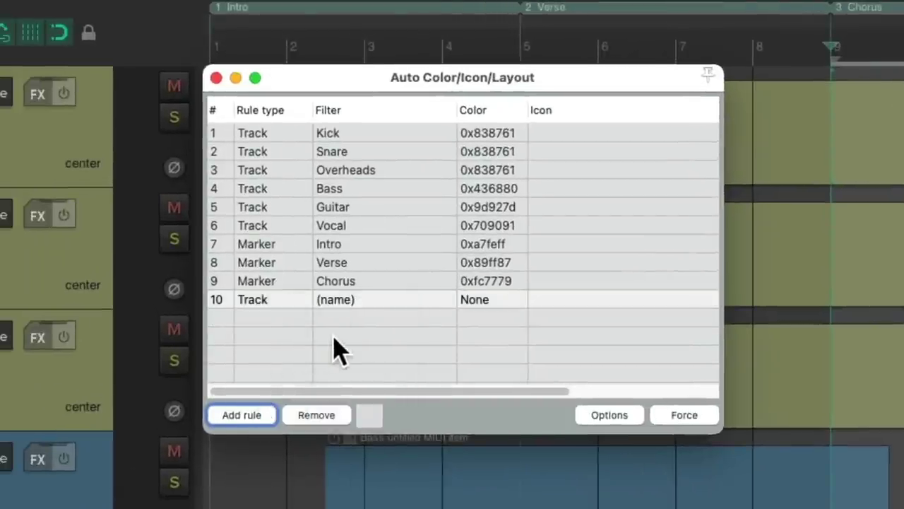
{"action": "left_click", "coordinate": [325, 416]}
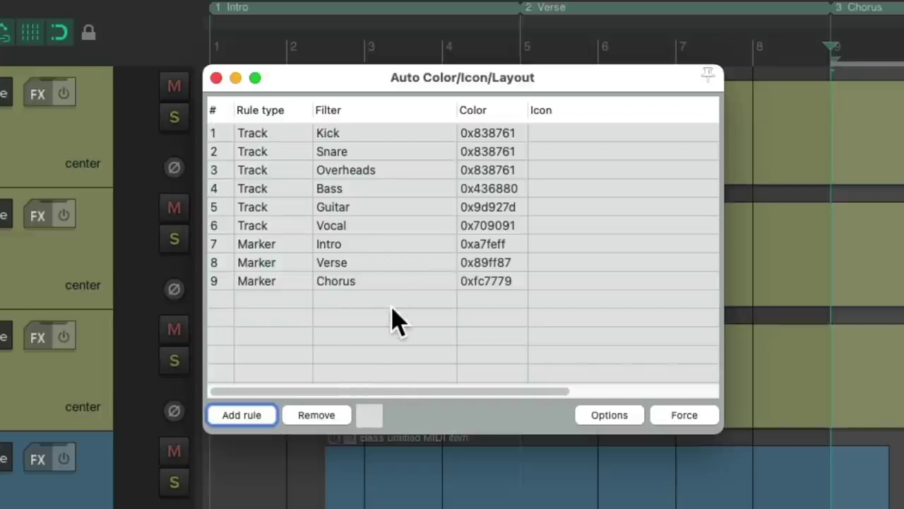
Step: Switch the Intro, Verse and Chorus rules to target regions and close the rules window
{"action": "right_click", "coordinate": [293, 246]}
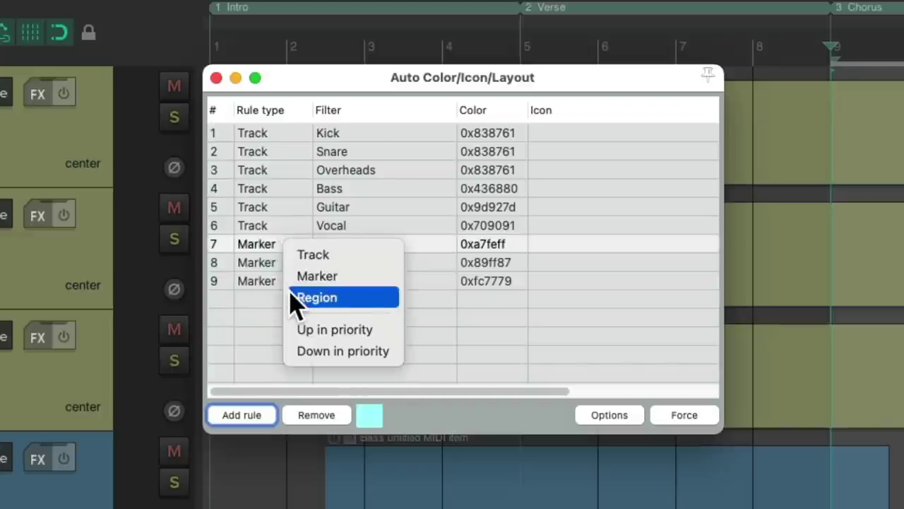
{"action": "left_click", "coordinate": [310, 298]}
{"action": "right_click", "coordinate": [290, 262]}
{"action": "left_click", "coordinate": [304, 319]}
{"action": "right_click", "coordinate": [291, 281]}
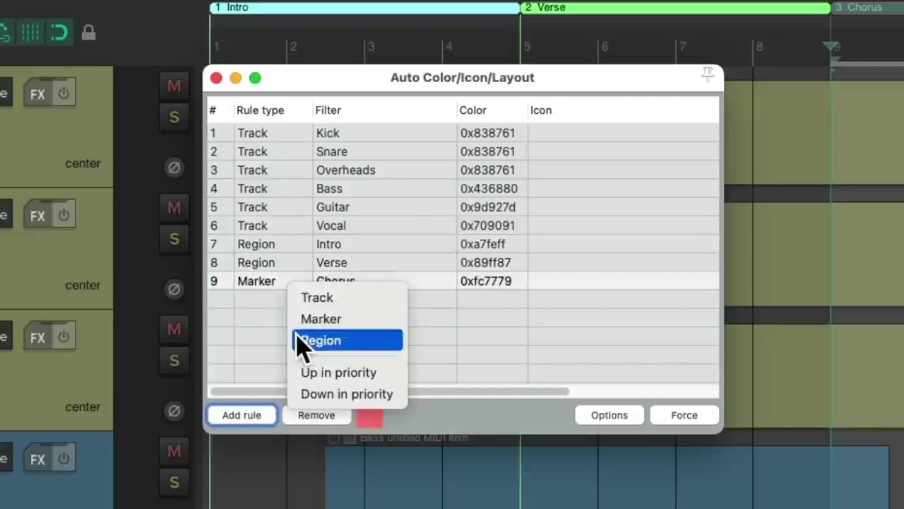
{"action": "left_click", "coordinate": [303, 340]}
{"action": "left_click", "coordinate": [216, 78]}
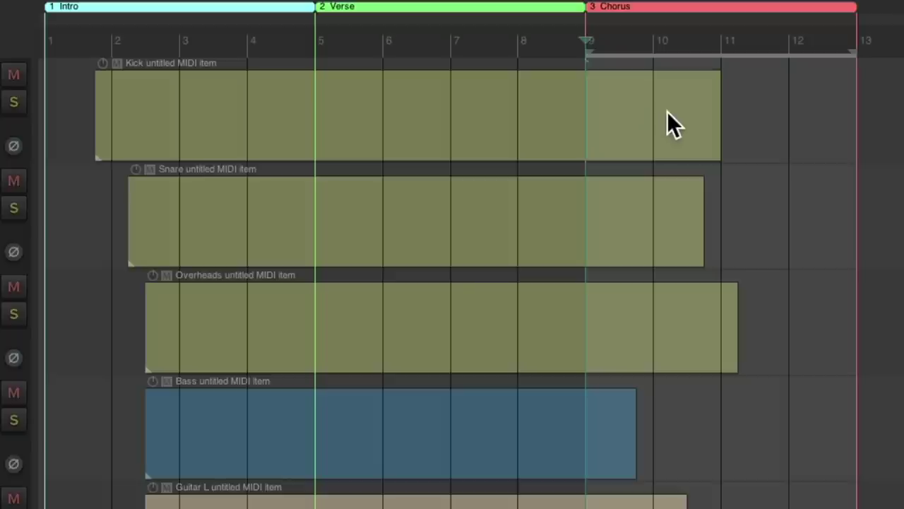
Step: Rename region 2 from Verse to Chorus
{"action": "right_click", "coordinate": [377, 7]}
{"action": "left_click", "coordinate": [382, 17]}
{"action": "type", "text": "Chorus"}
{"action": "key", "text": "Return"}
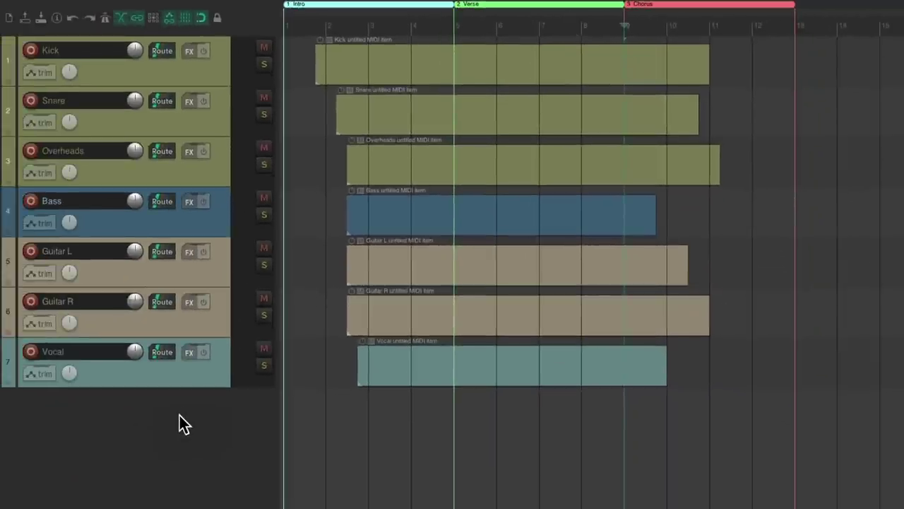
Step: Add two empty tracks, 8 and 9, and route the selected drum tracks into track 8
{"action": "double_click", "coordinate": [179, 416]}
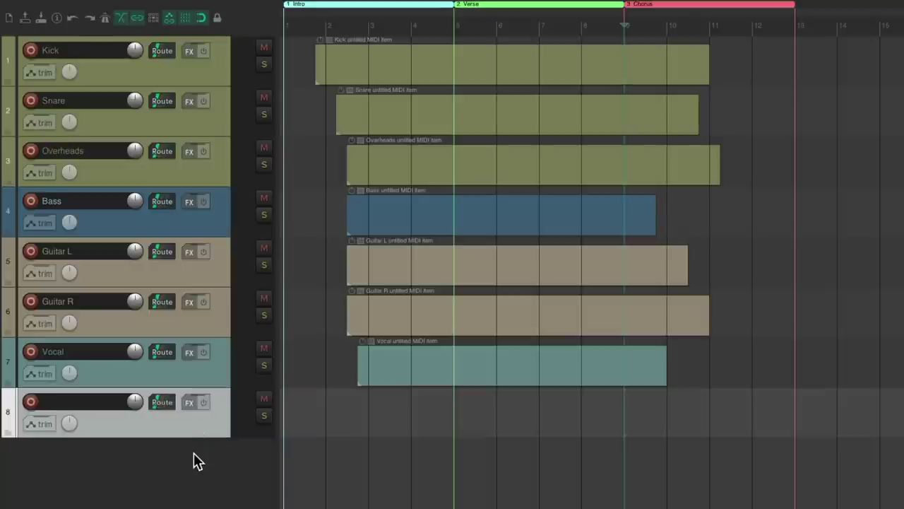
{"action": "double_click", "coordinate": [193, 460]}
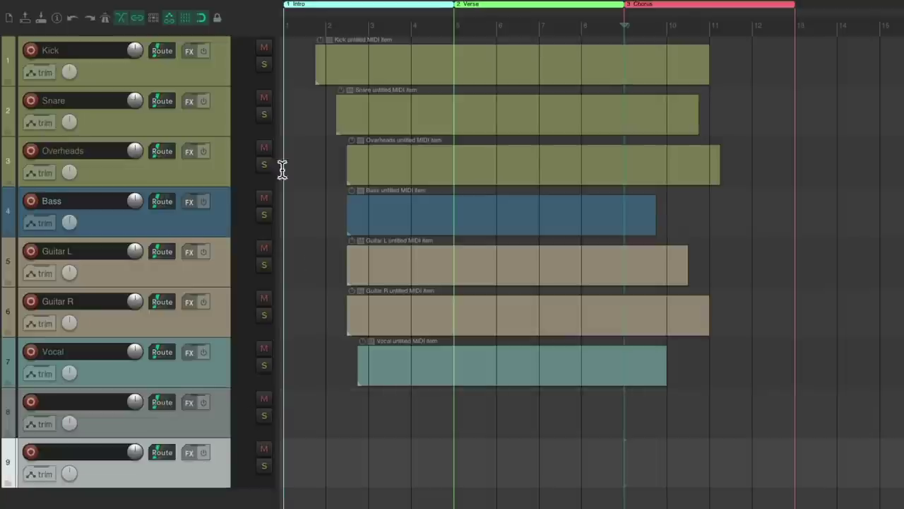
{"action": "left_click", "coordinate": [212, 81]}
{"action": "left_click", "coordinate": [218, 165], "text": "shift"}
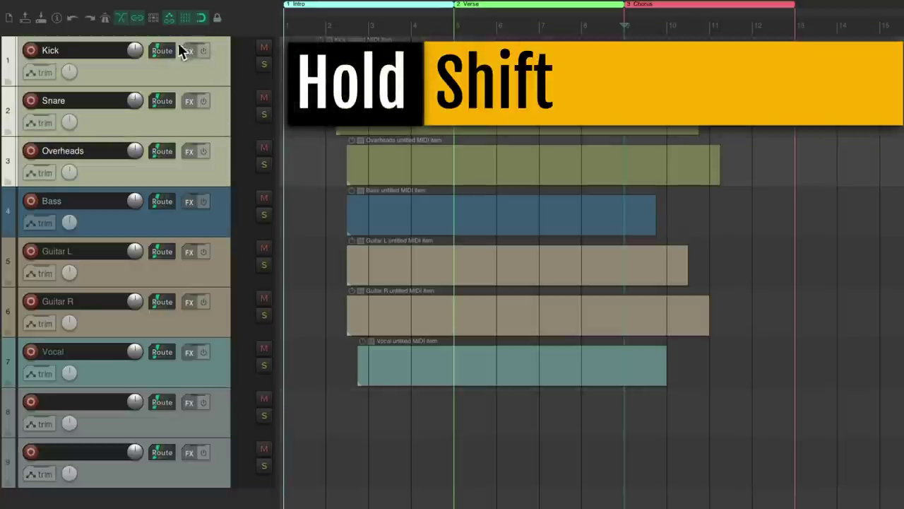
{"action": "left_click_drag", "start_coordinate": [164, 57], "coordinate": [223, 421]}
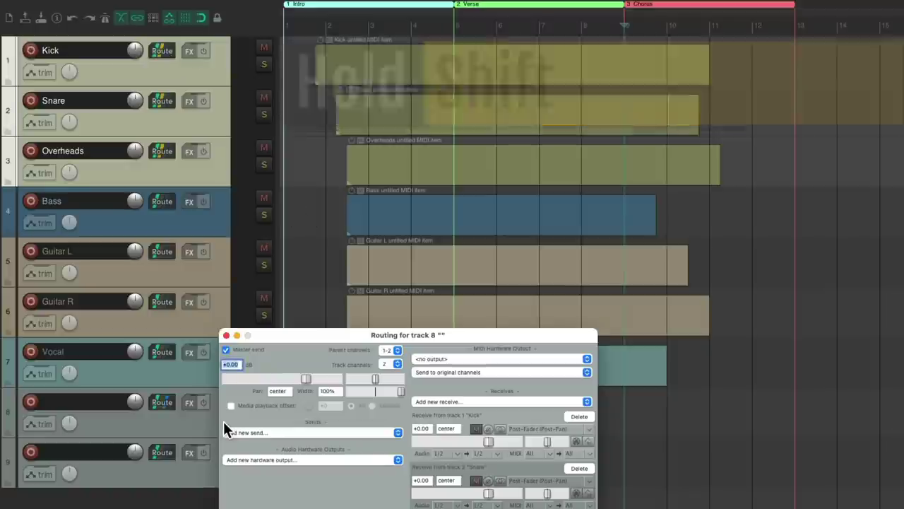
{"action": "left_click", "coordinate": [226, 335]}
Step: Route the selected guitar tracks, starting from Guitar L, into track 9
{"action": "left_click", "coordinate": [217, 273]}
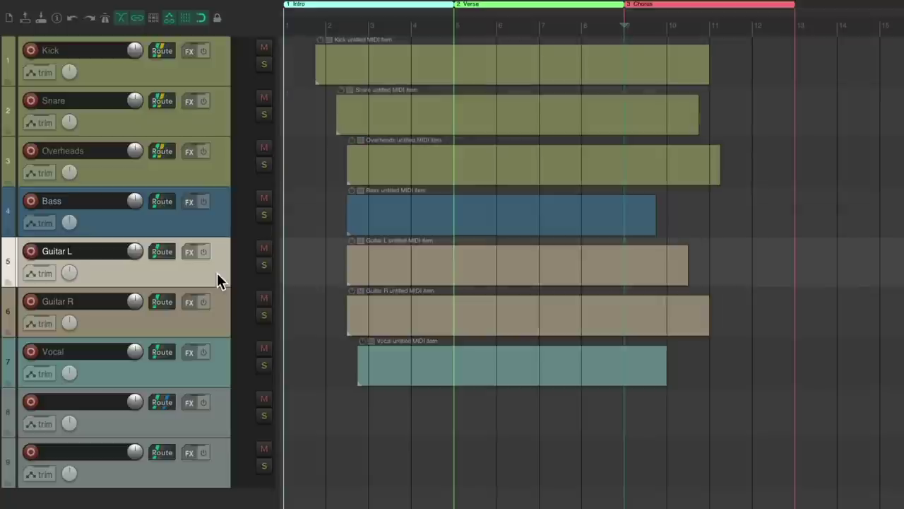
{"action": "left_click", "coordinate": [219, 355], "text": "shift"}
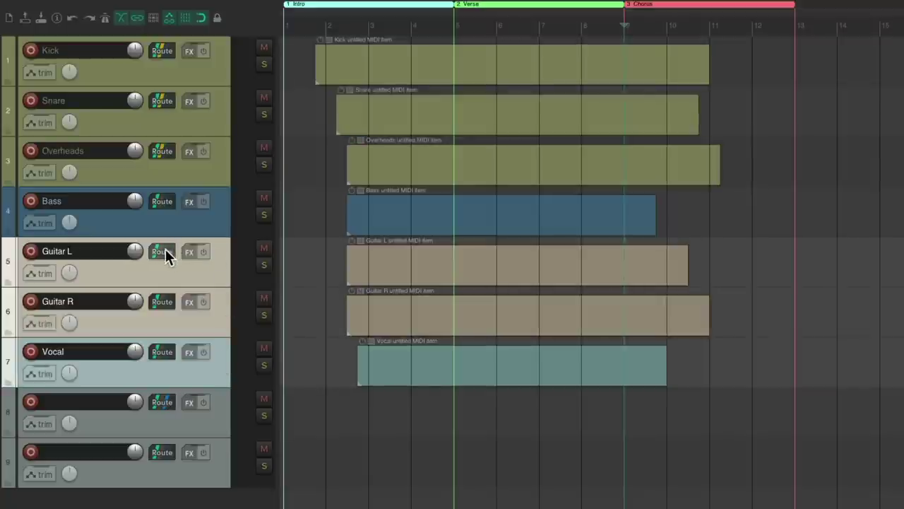
{"action": "left_click_drag", "start_coordinate": [165, 255], "coordinate": [220, 481]}
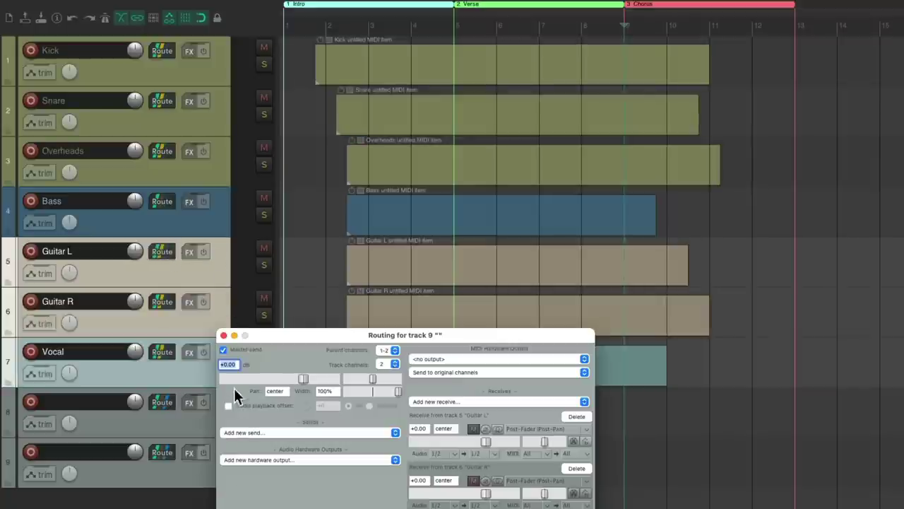
{"action": "left_click", "coordinate": [224, 335]}
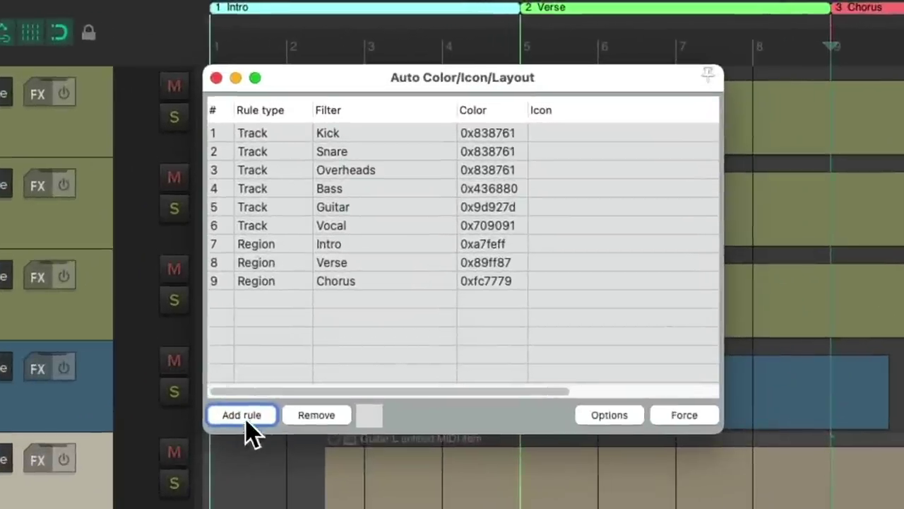
Step: Add rule 10 with filter (receive) and yellow-green colour 0xb9b951 for tracks 8 and 9
{"action": "left_click", "coordinate": [301, 228]}
{"action": "left_click", "coordinate": [396, 305]}
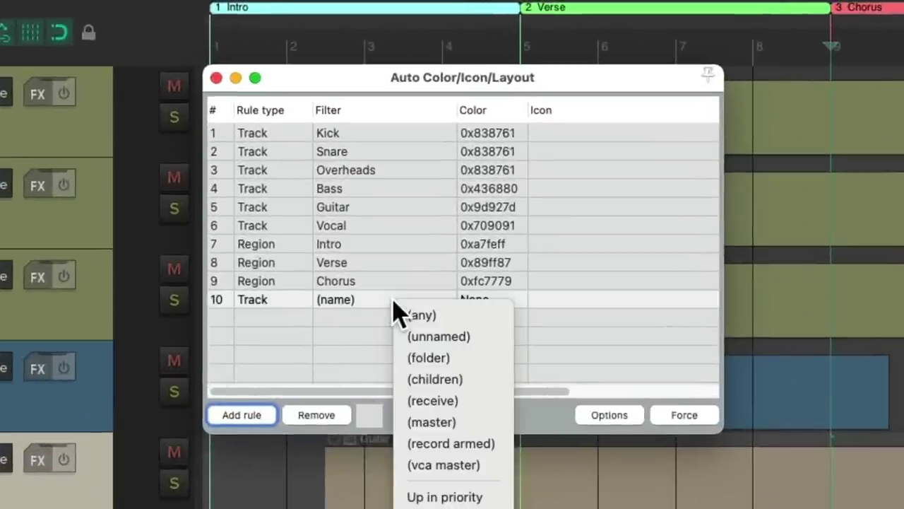
{"action": "left_click", "coordinate": [493, 406]}
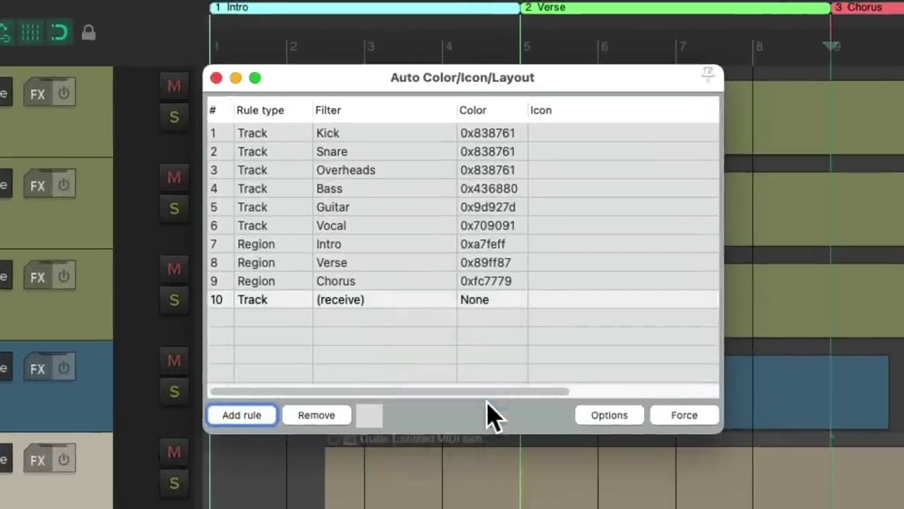
{"action": "left_click", "coordinate": [517, 313]}
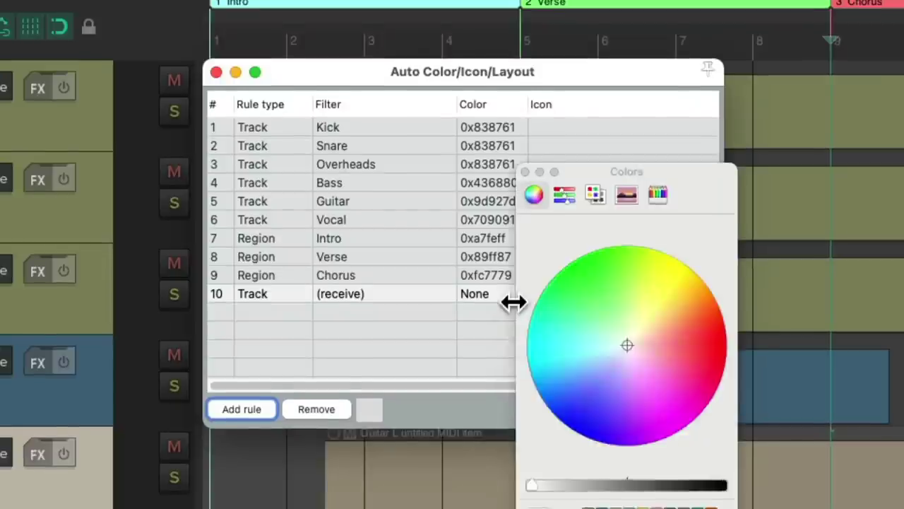
{"action": "left_click", "coordinate": [644, 480]}
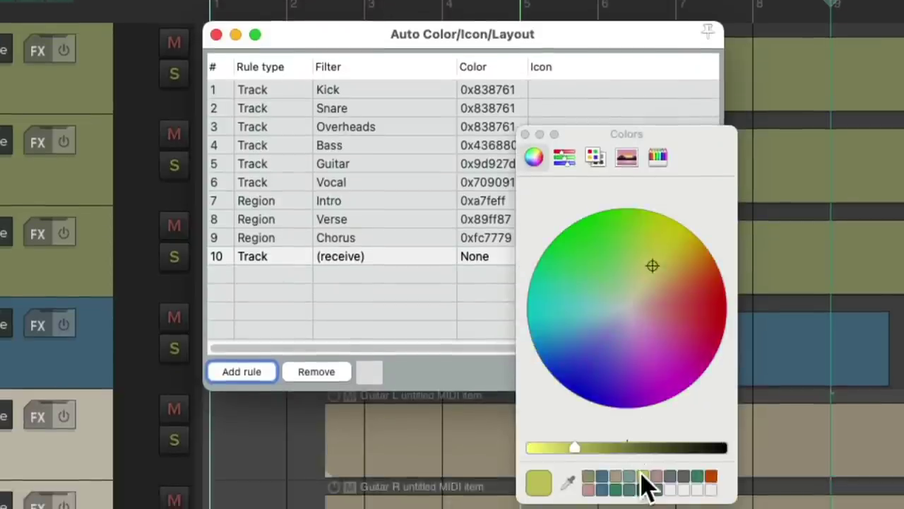
{"action": "left_click", "coordinate": [524, 135]}
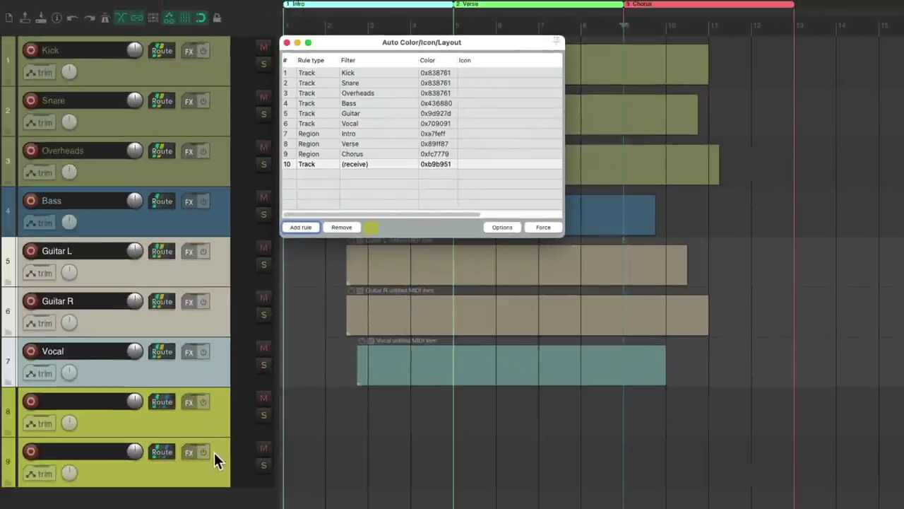
{"action": "key", "text": "Escape"}
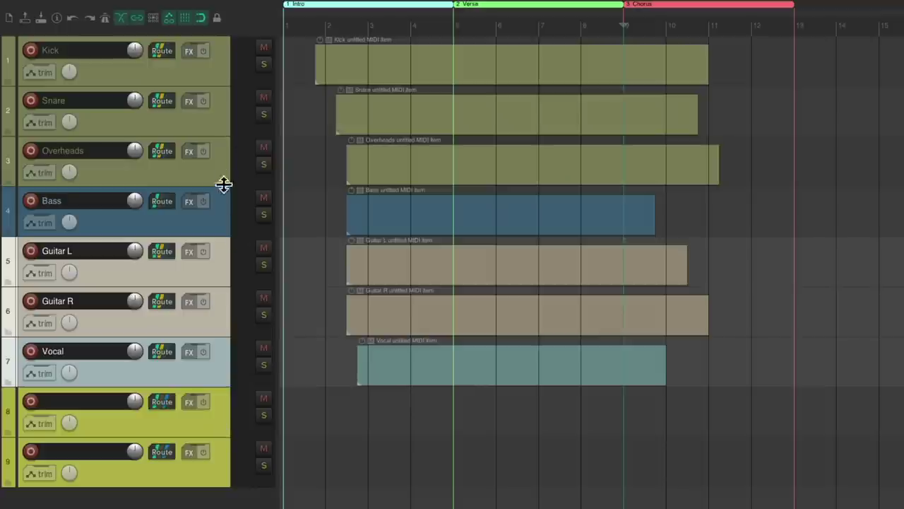